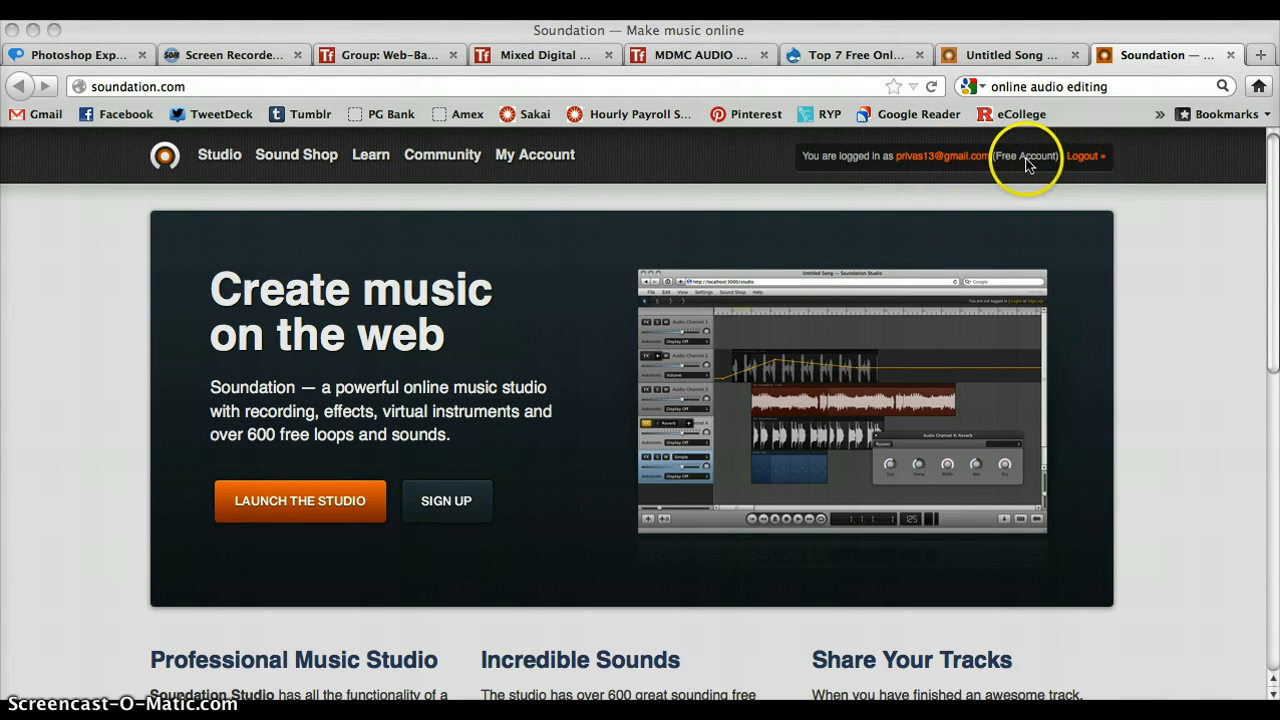
- Look over the Soundation home page and close its tab to return to the untitled song in the studio
{"action": "scroll", "coordinate": [1090, 236], "scroll_direction": "down", "scroll_amount": 1}
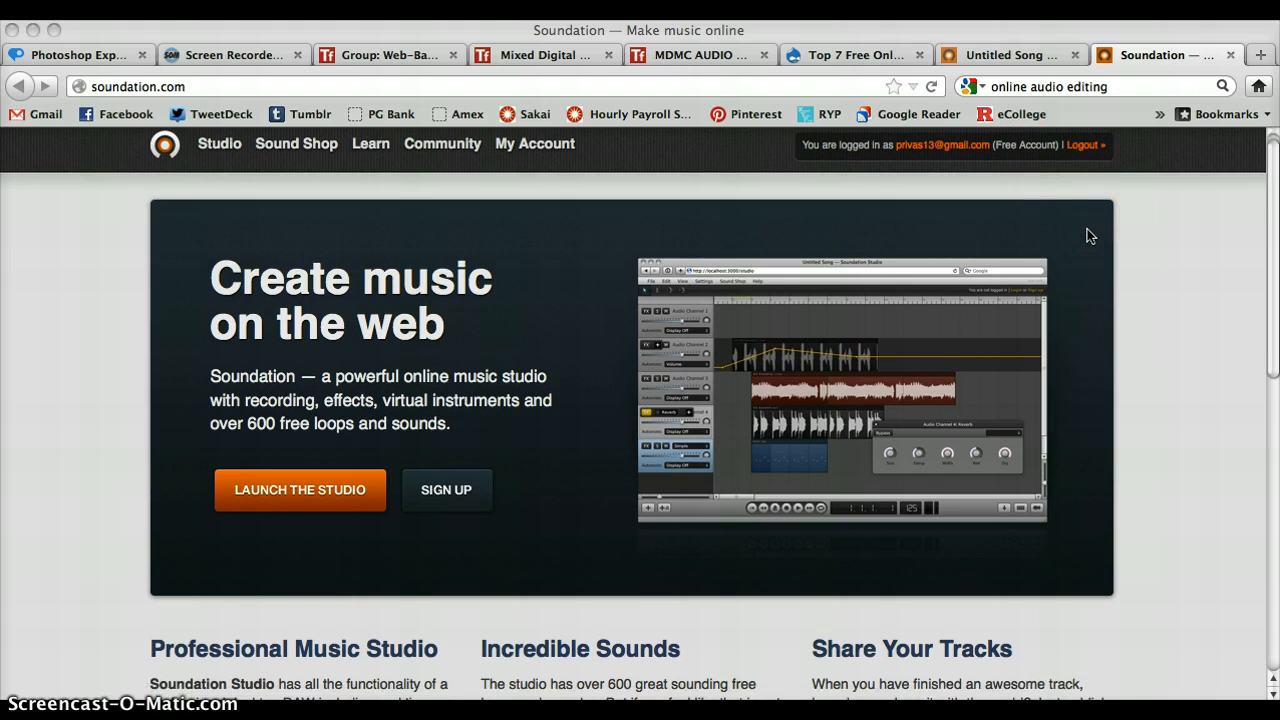
{"action": "scroll", "coordinate": [1090, 236], "scroll_direction": "down", "scroll_amount": 3}
{"action": "scroll", "coordinate": [1090, 236], "scroll_direction": "up", "scroll_amount": 3}
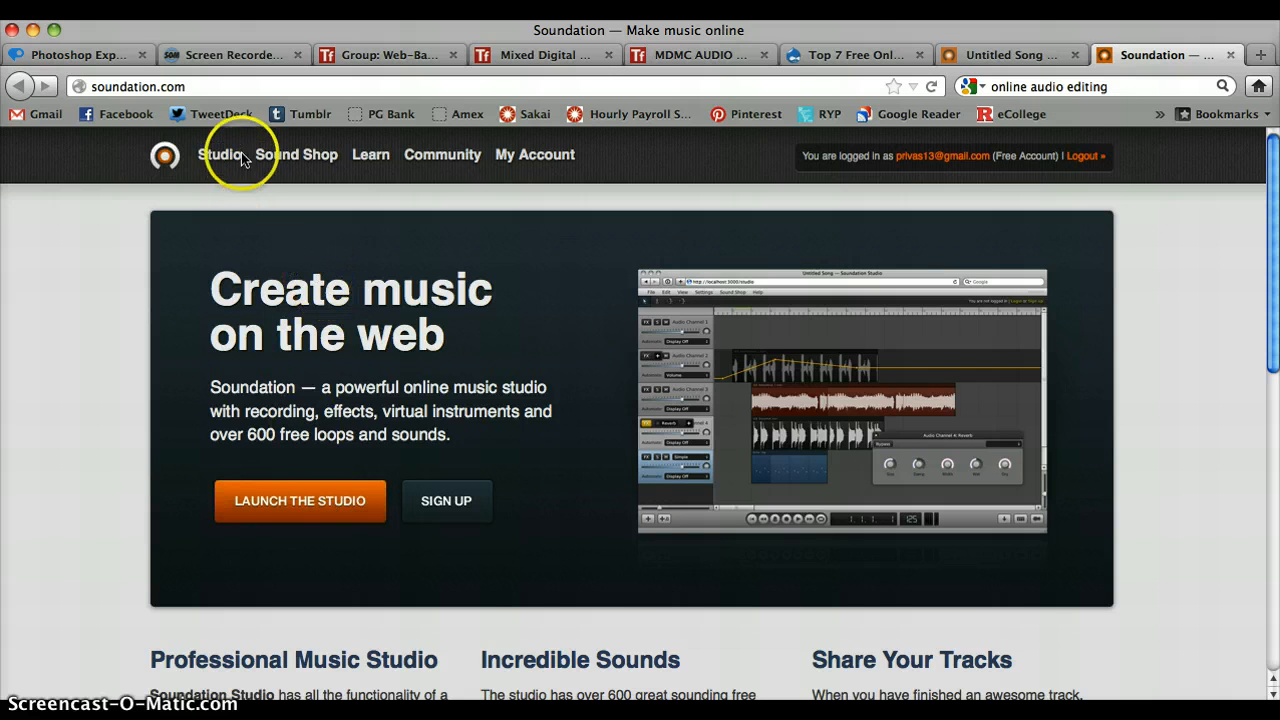
{"action": "left_click", "coordinate": [1230, 55]}
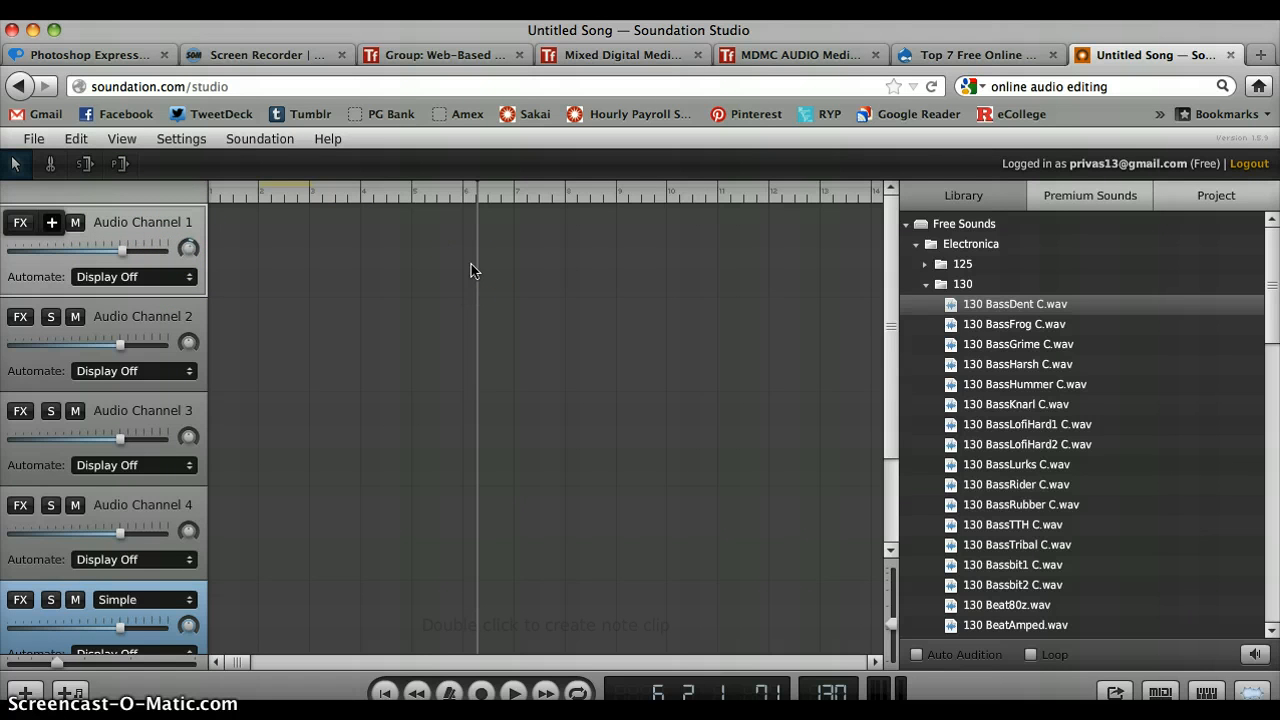
- Record a short live audio clip on Audio Channel 1, from about bar 6 to bar 9
{"action": "left_click", "coordinate": [483, 693]}
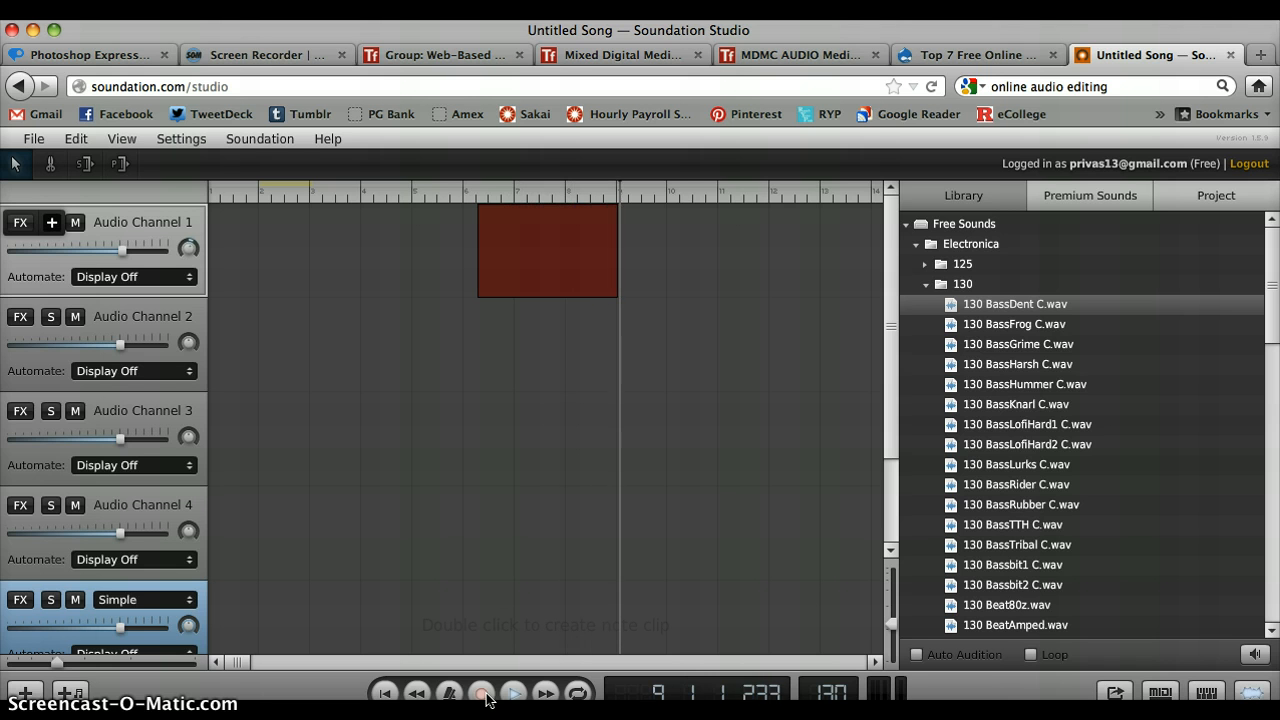
{"action": "left_click", "coordinate": [485, 695]}
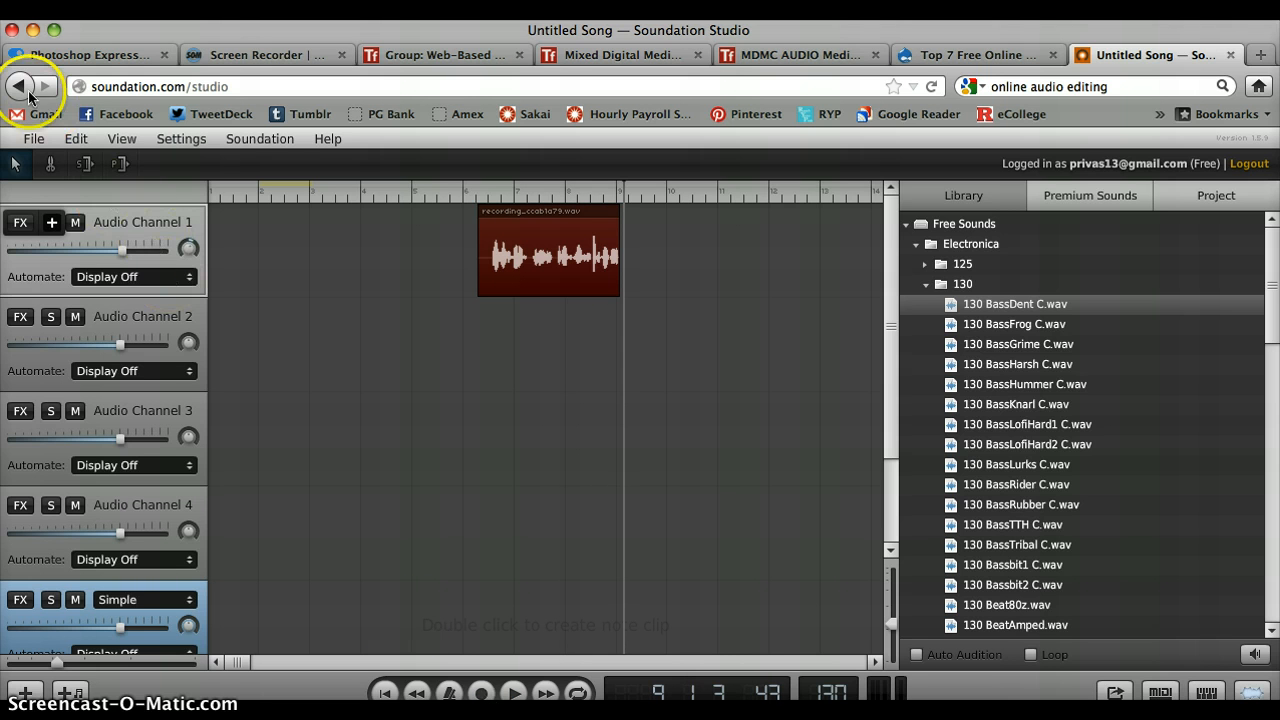
{"action": "left_click", "coordinate": [33, 139]}
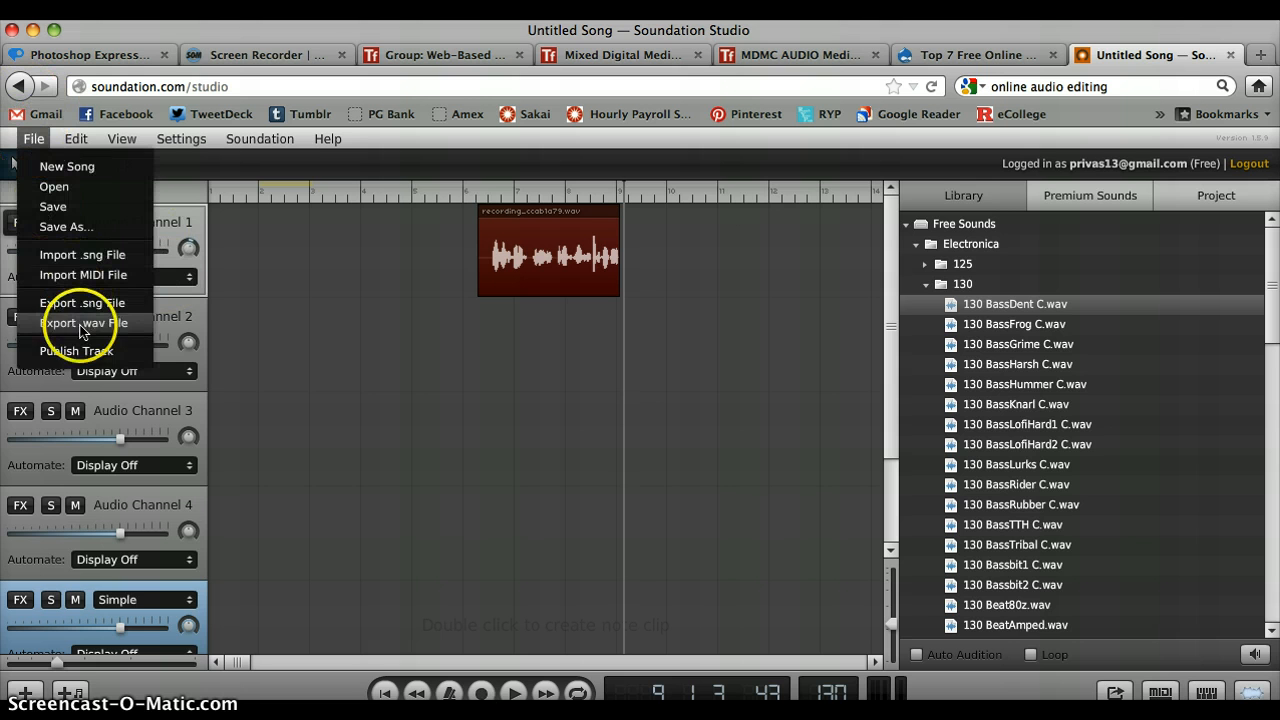
{"action": "left_click", "coordinate": [457, 326]}
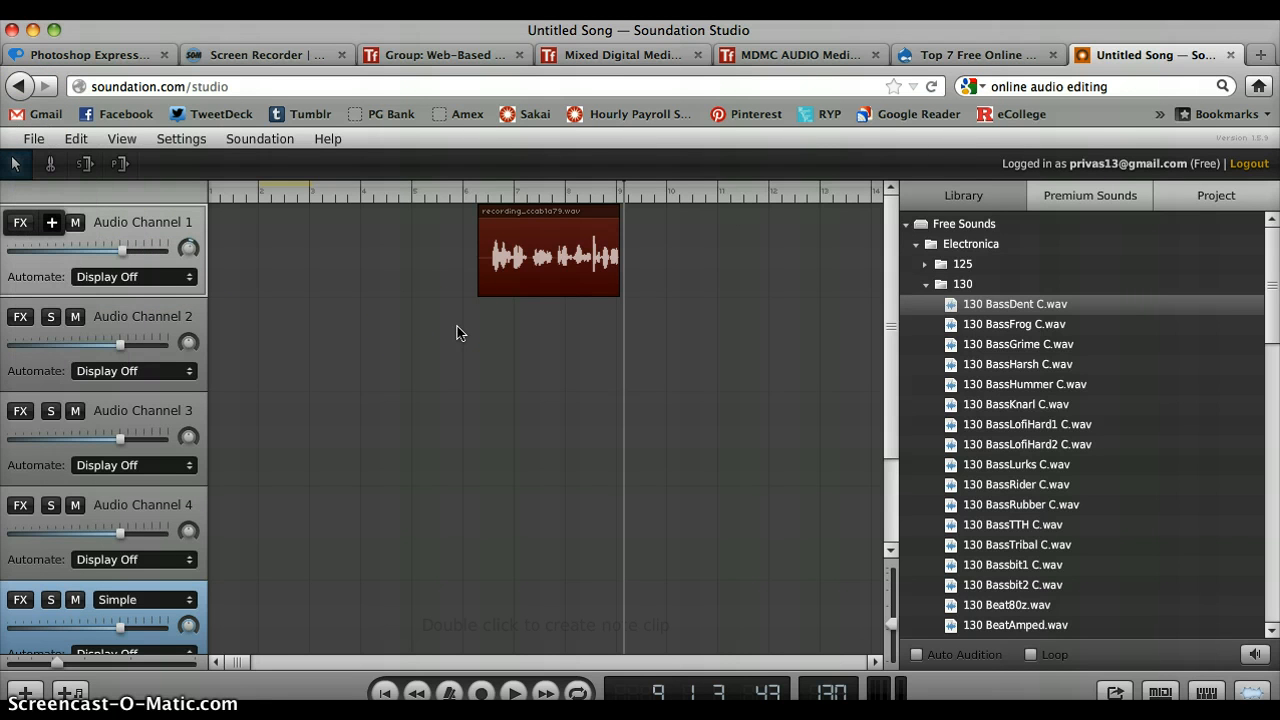
- Delete the recorded clip from Audio Channel 1 and move the playhead back near the start of bar 1
{"action": "left_click", "coordinate": [560, 268]}
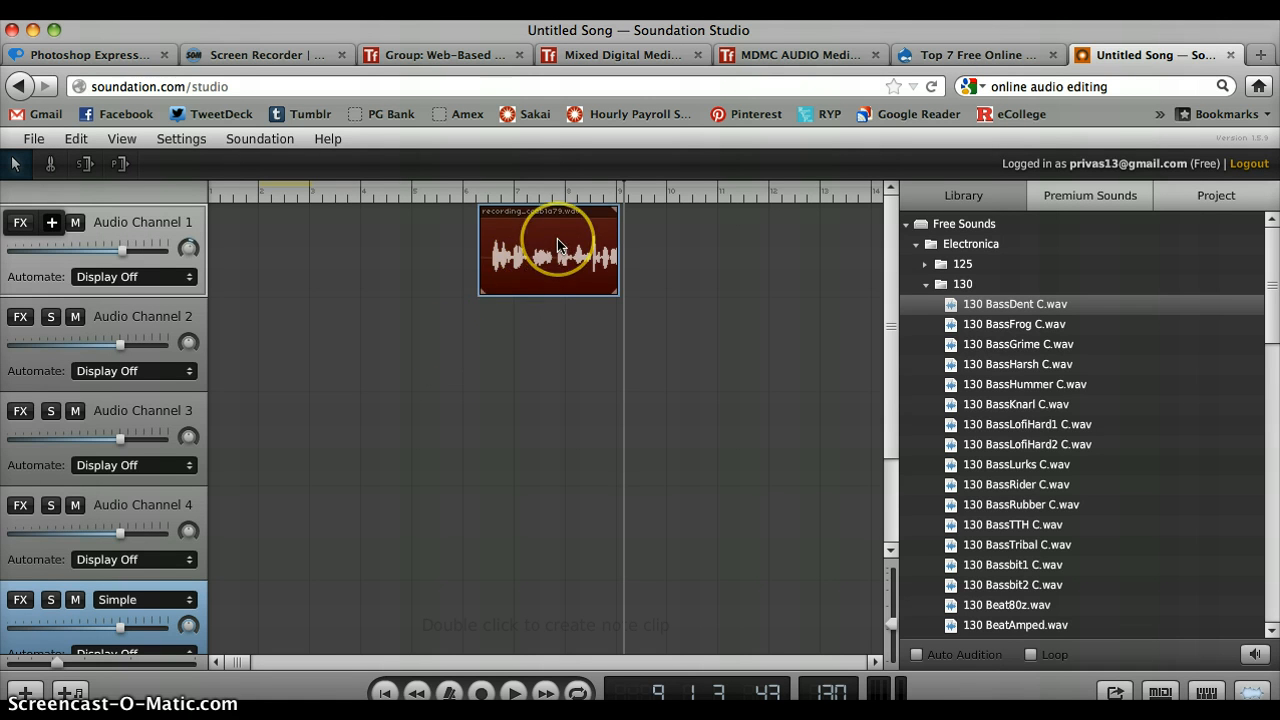
{"action": "key", "text": "Delete"}
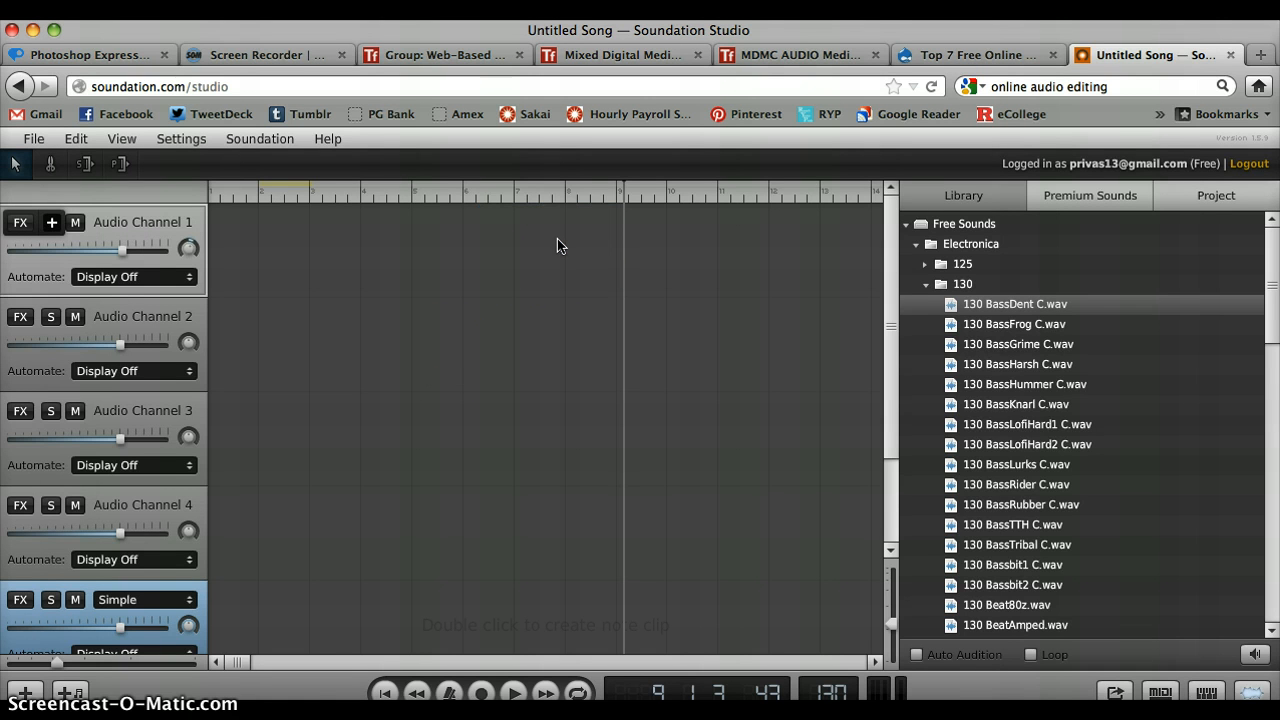
{"action": "left_click", "coordinate": [276, 207]}
{"action": "left_click", "coordinate": [218, 195]}
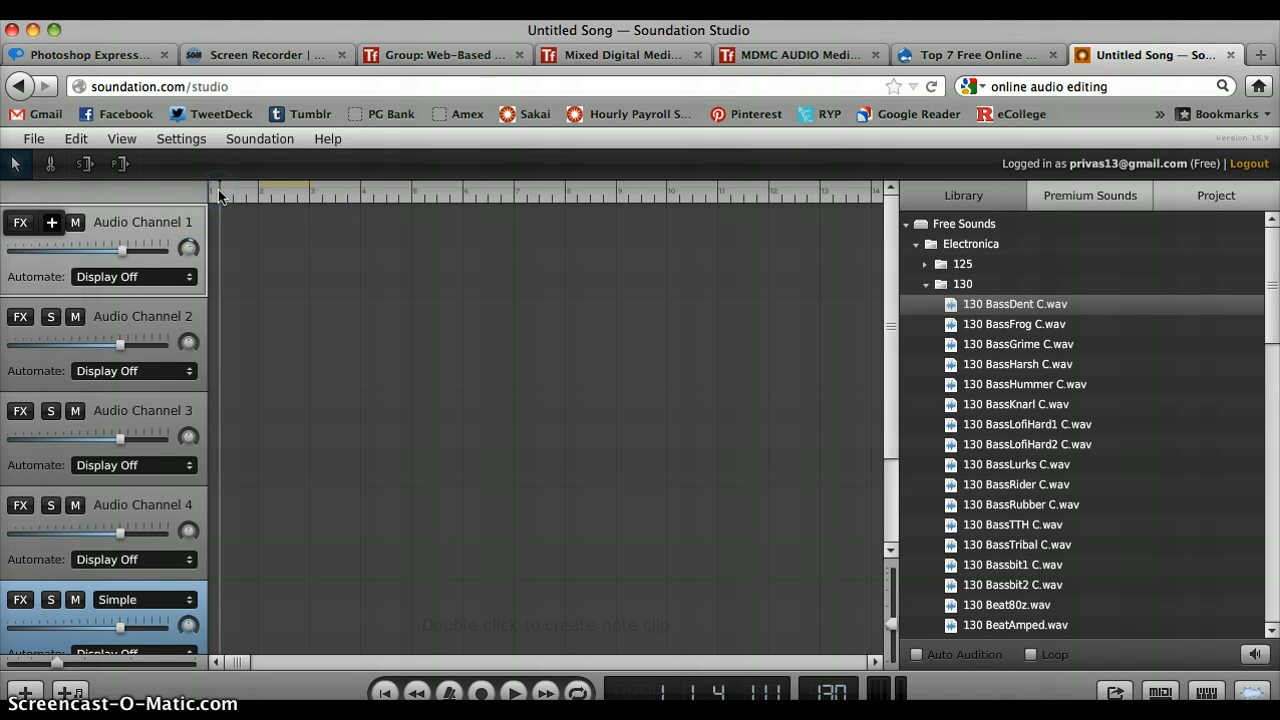
- Place the free loop 125 BassArp C.wav from the Electronica 125 folder on Audio Channel 1 at bar 1
{"action": "left_click", "coordinate": [925, 265]}
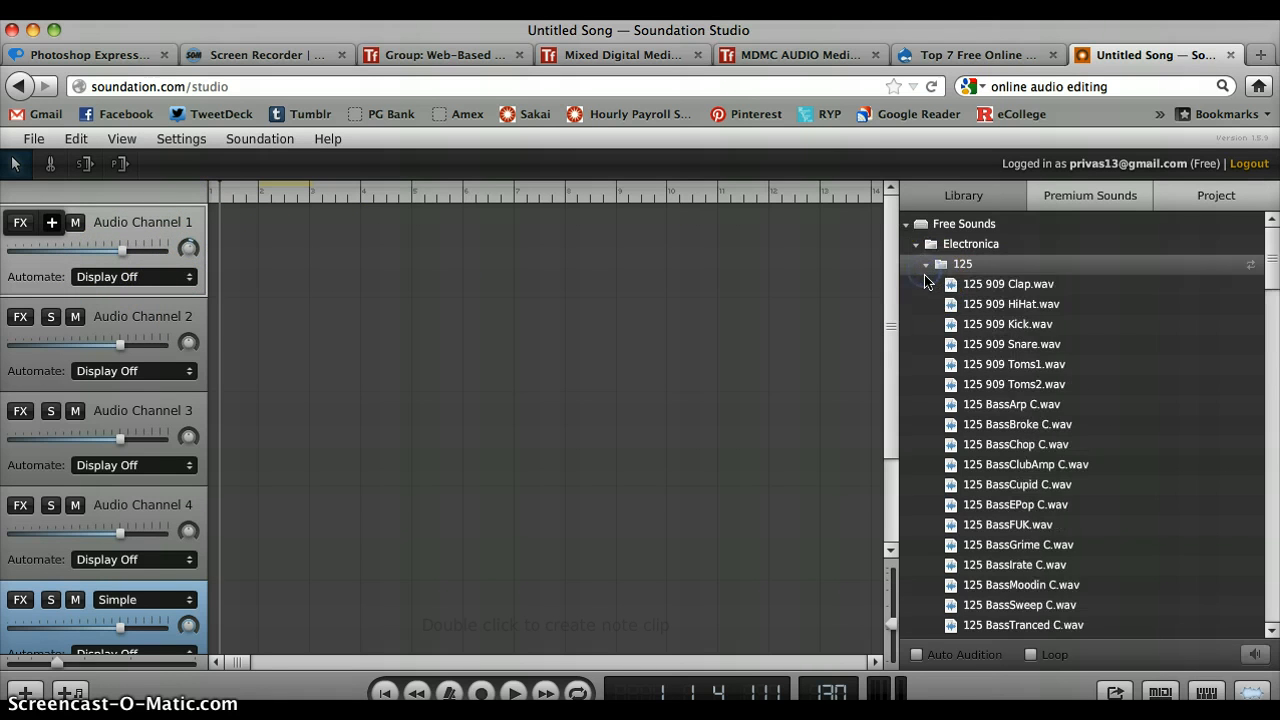
{"action": "left_click", "coordinate": [922, 267]}
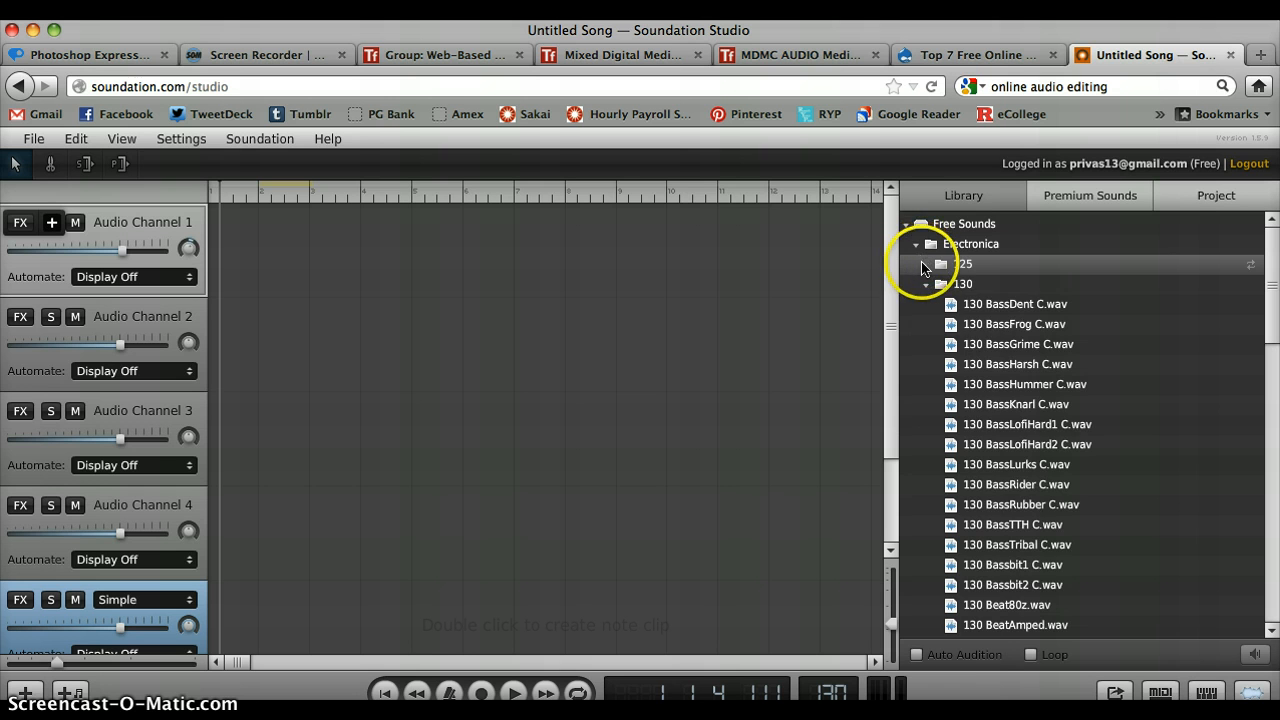
{"action": "left_click", "coordinate": [921, 263]}
{"action": "left_click", "coordinate": [913, 245]}
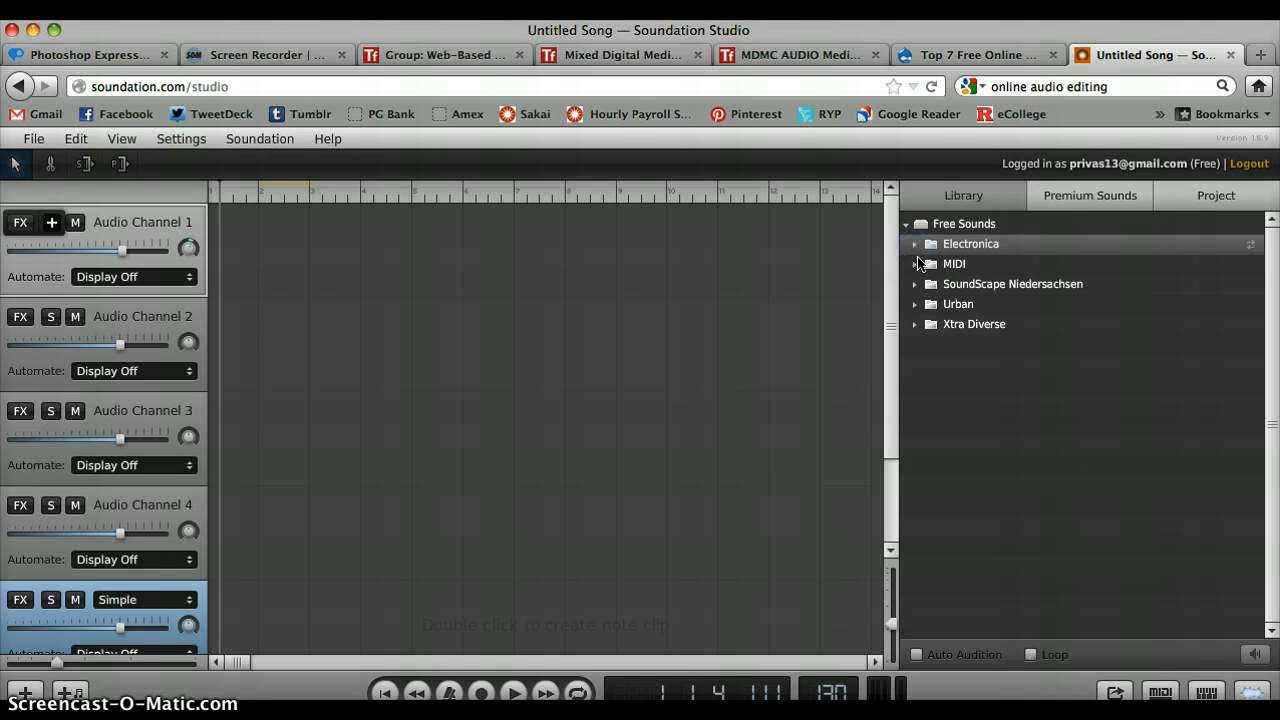
{"action": "left_click", "coordinate": [913, 245]}
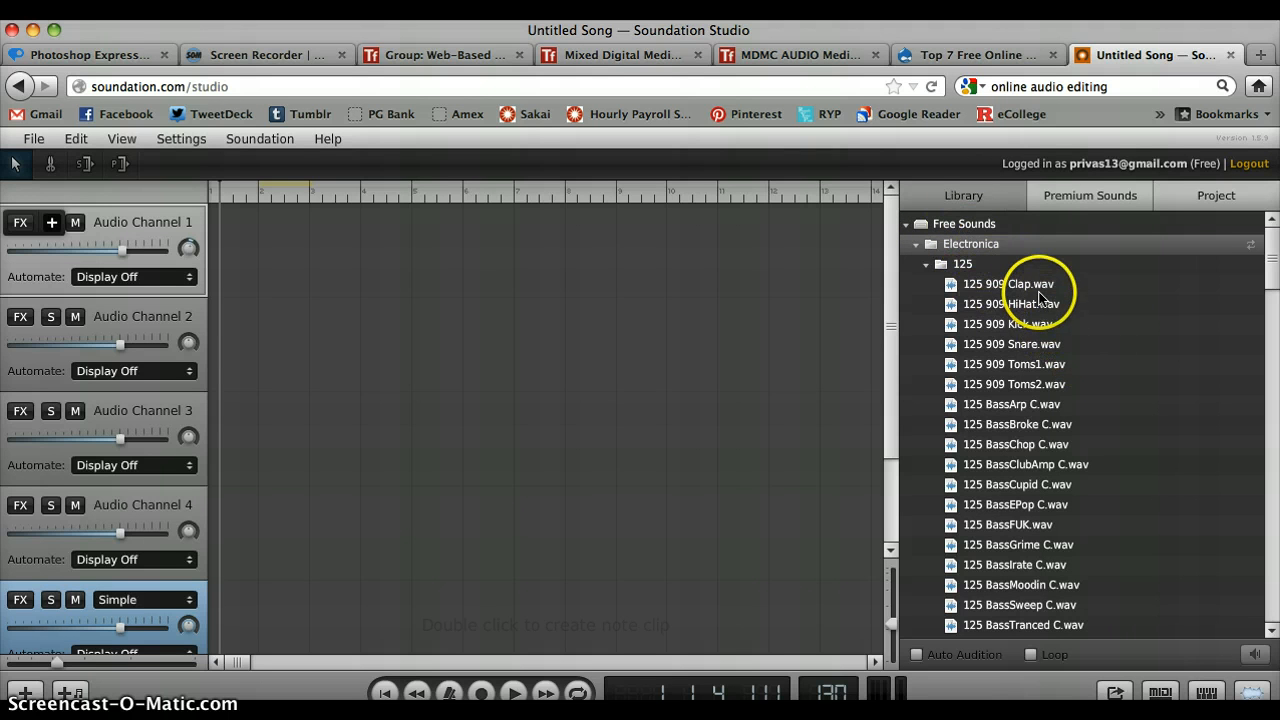
{"action": "left_click", "coordinate": [1010, 408]}
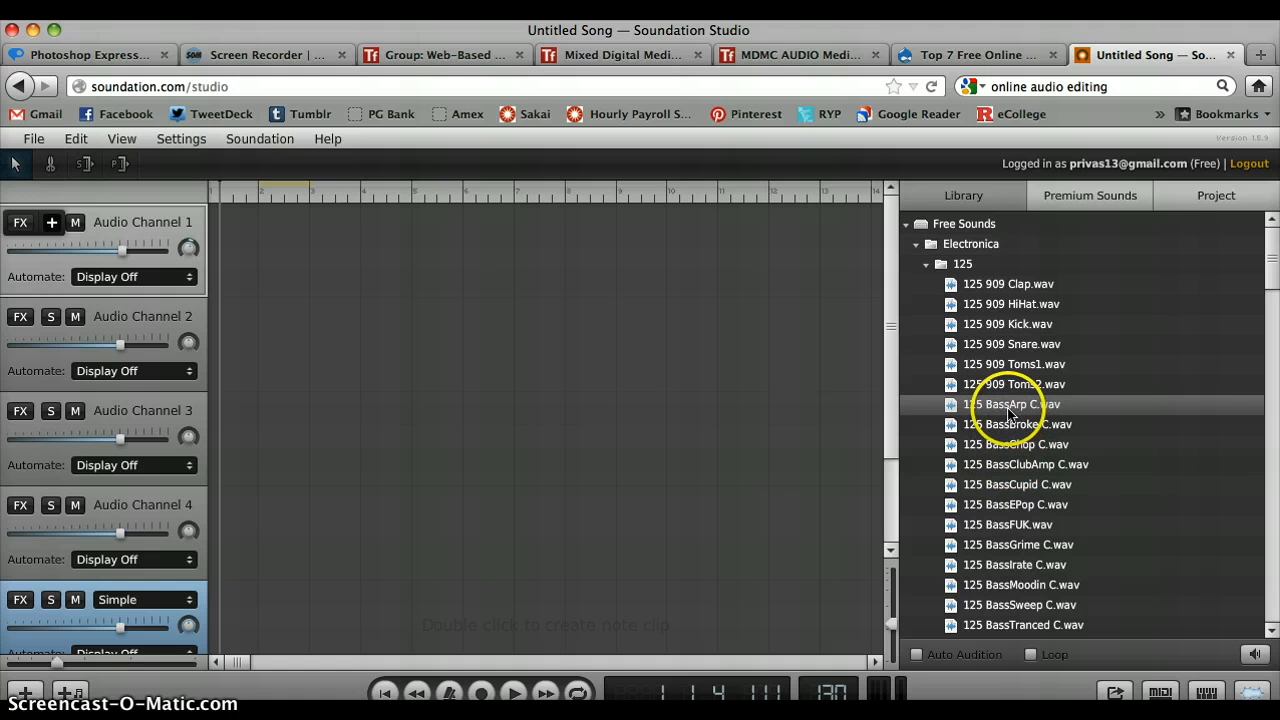
{"action": "left_click_drag", "start_coordinate": [1010, 410], "coordinate": [316, 265]}
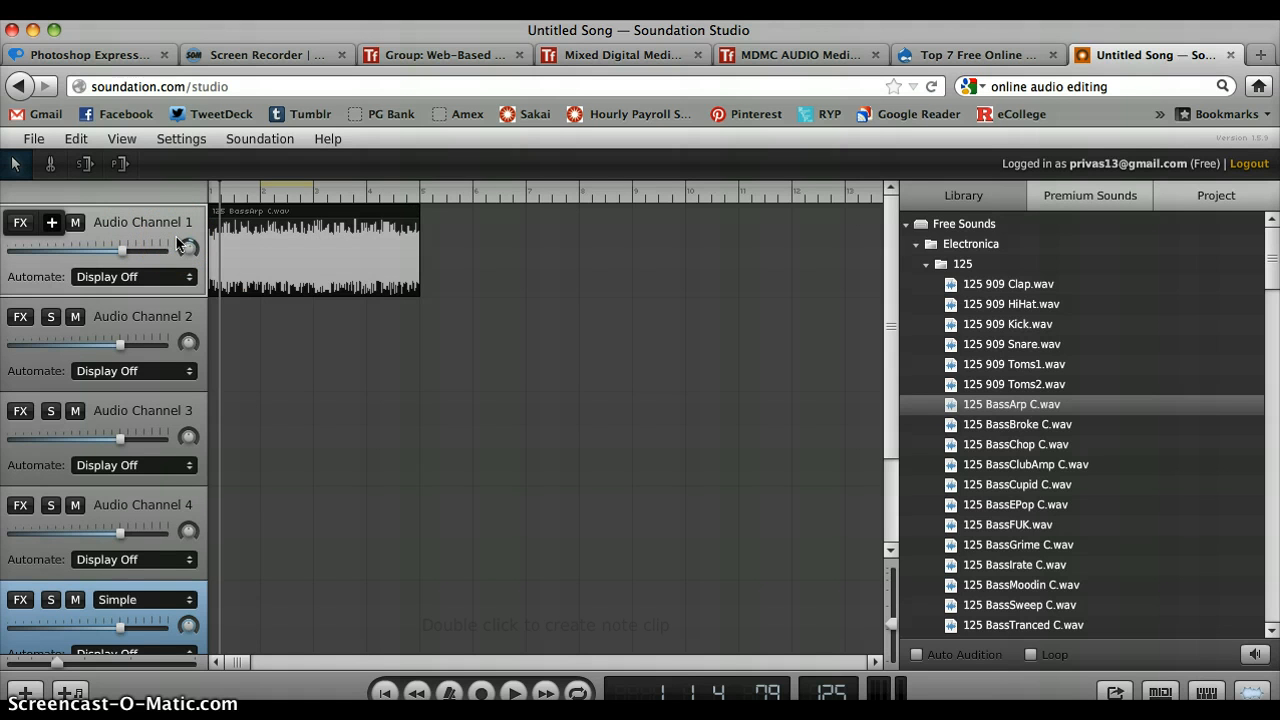
- Play a short part of the BassArp loop on Audio Channel 1 and stop playback
{"action": "left_click", "coordinate": [324, 230]}
{"action": "key", "text": "space"}
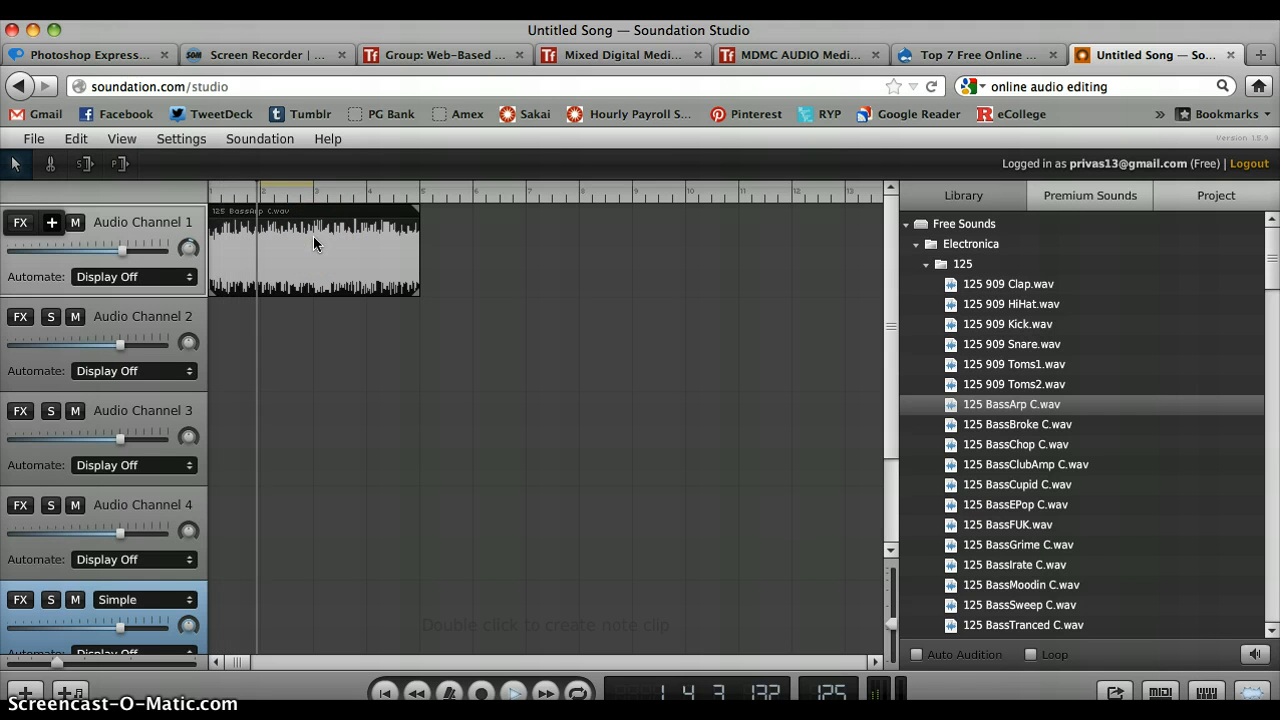
{"action": "left_click", "coordinate": [360, 244]}
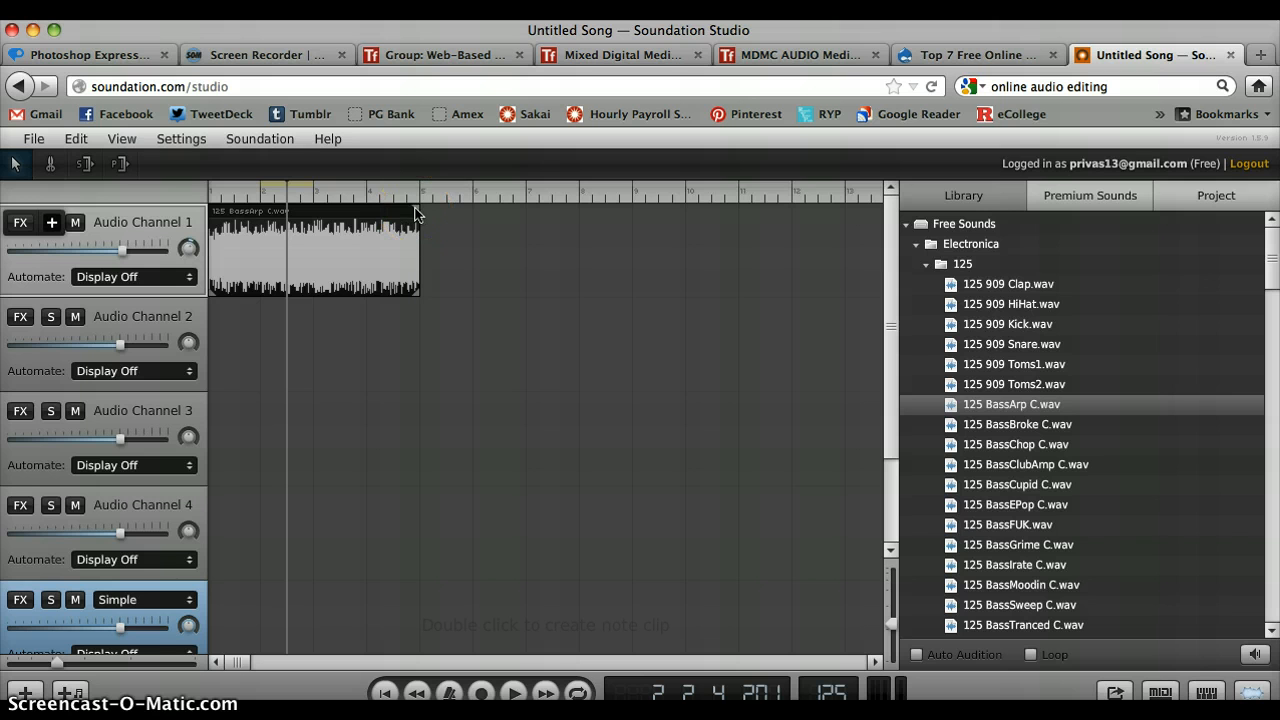
- Extend the BassArp clip so it loops until about three quarters of the way through bar 11, and preview it
{"action": "left_click_drag", "start_coordinate": [417, 213], "coordinate": [776, 193]}
{"action": "key", "text": "space"}
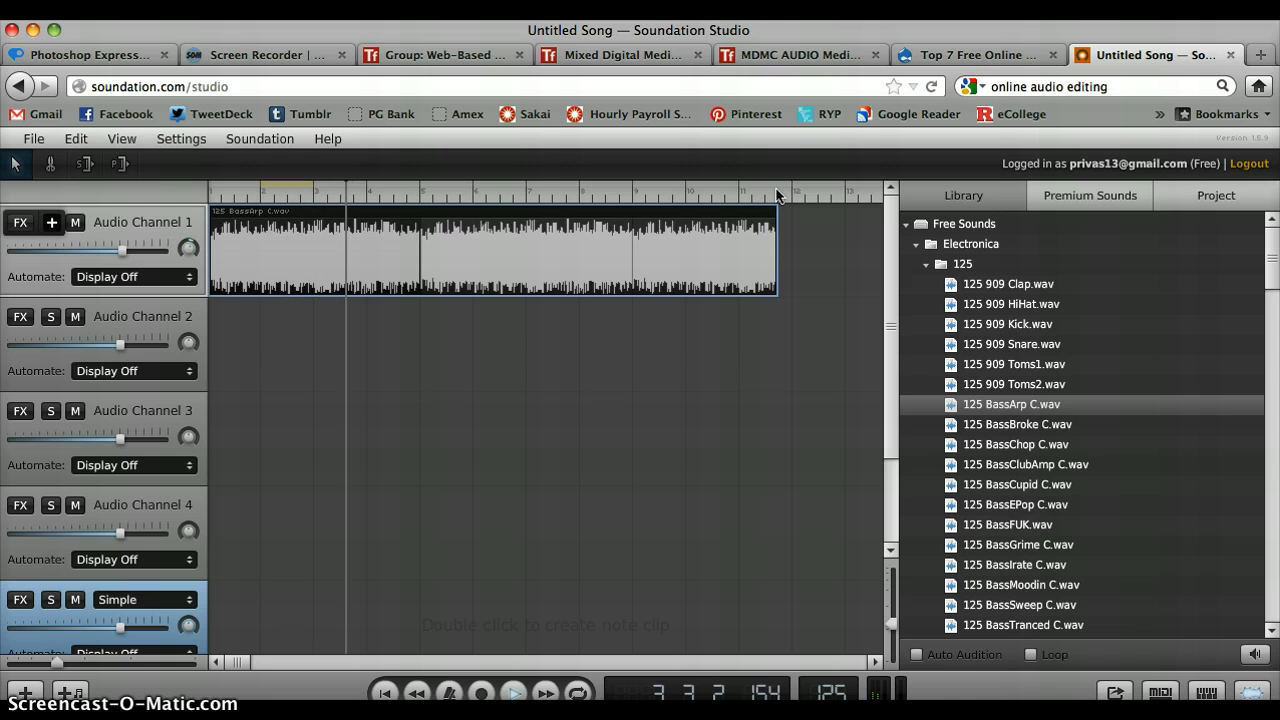
{"action": "key", "text": "space"}
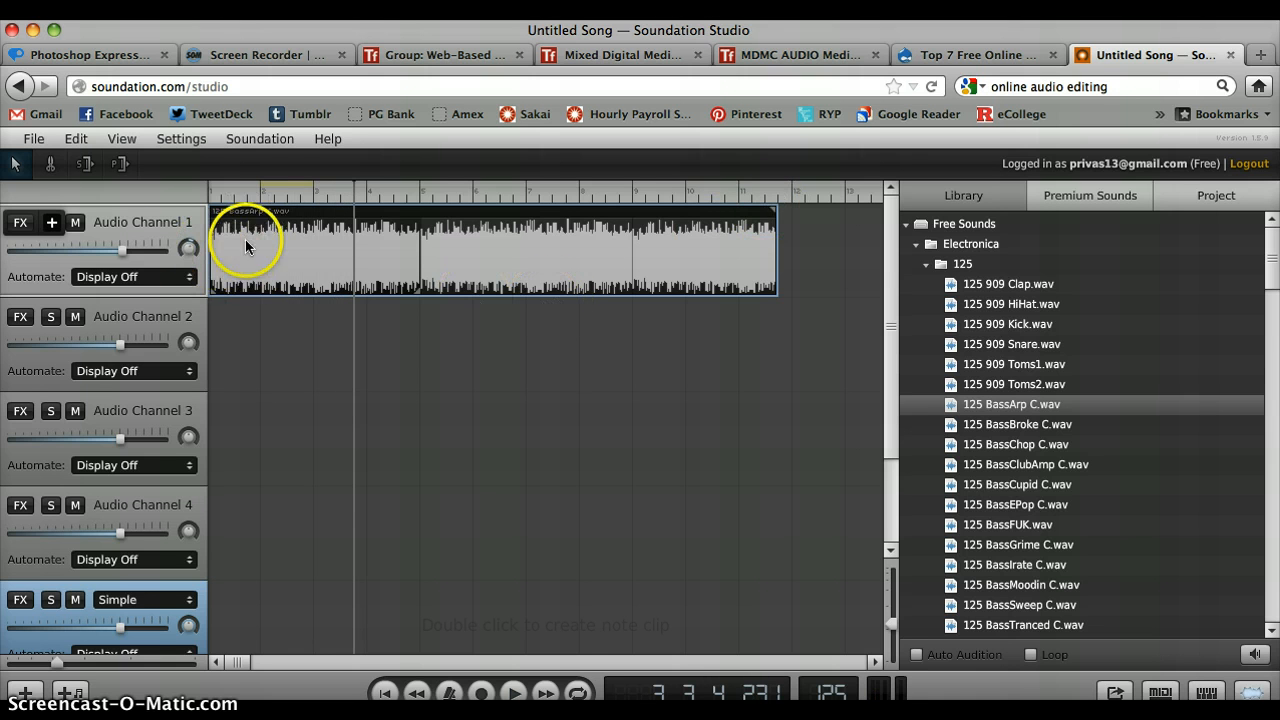
- Add a Reverb effect to Audio Channel 1 and play the clip briefly to hear it
{"action": "left_click", "coordinate": [21, 223]}
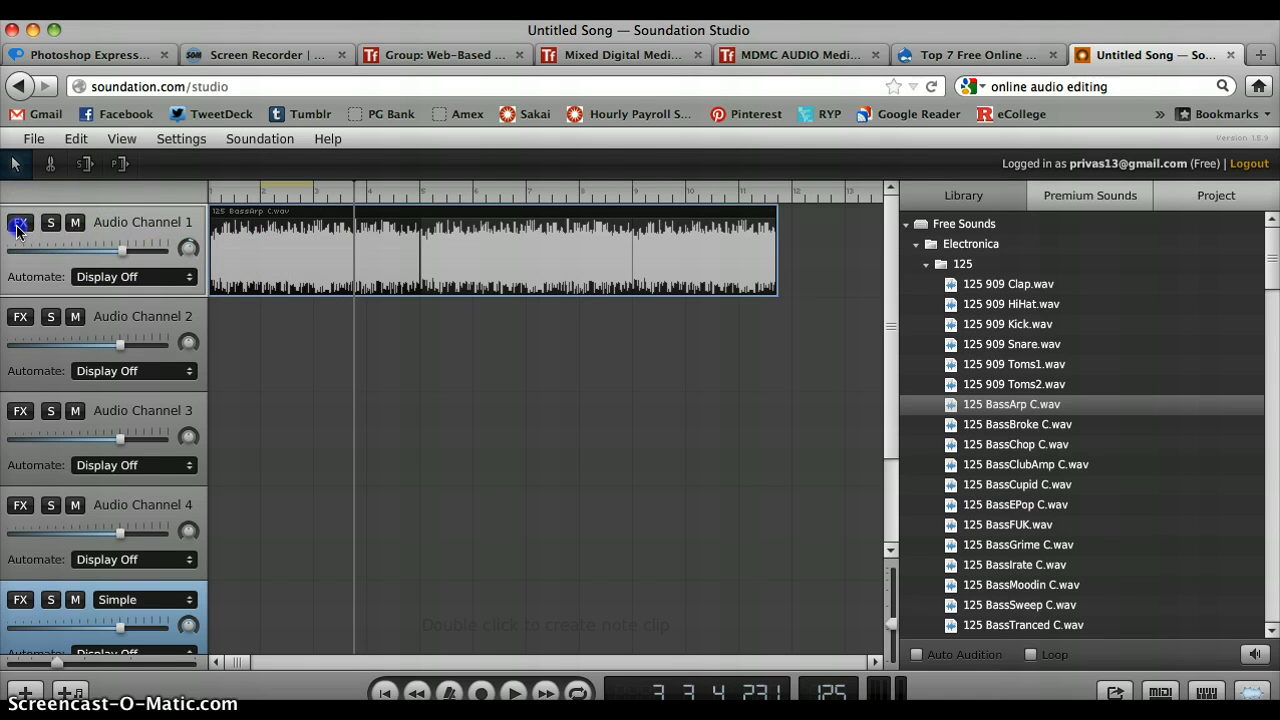
{"action": "left_click", "coordinate": [53, 227]}
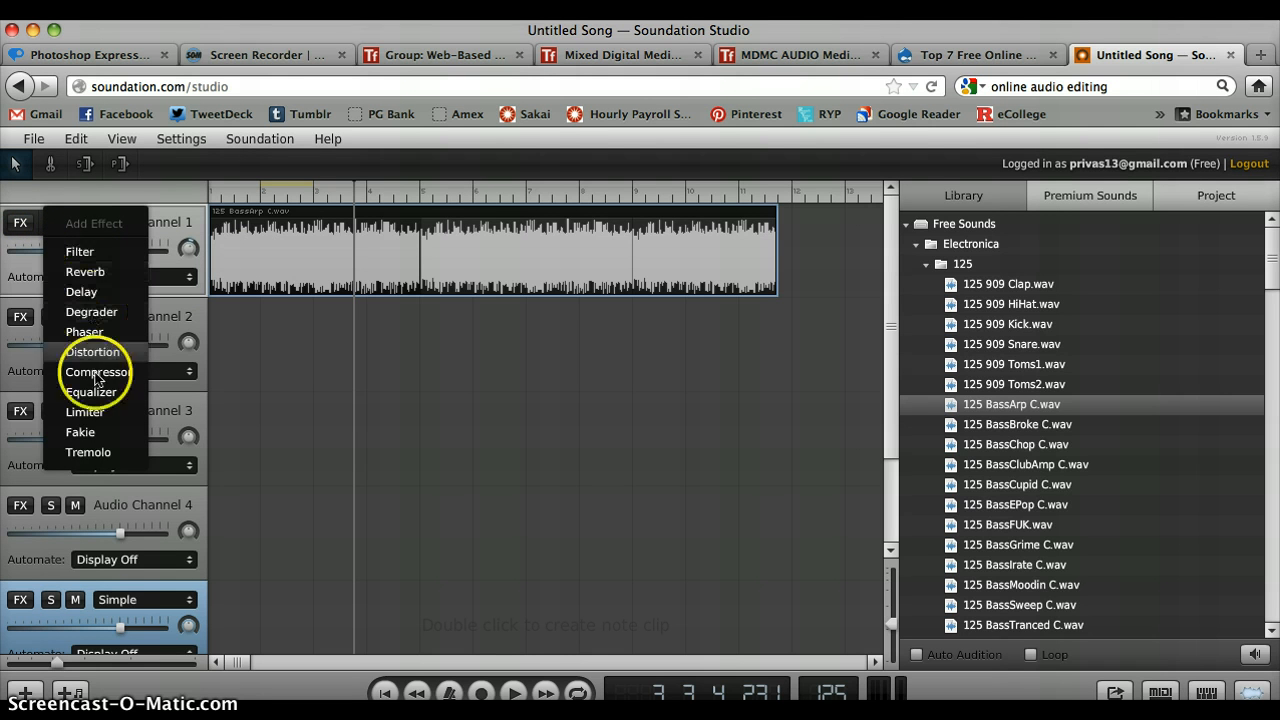
{"action": "left_click", "coordinate": [92, 273]}
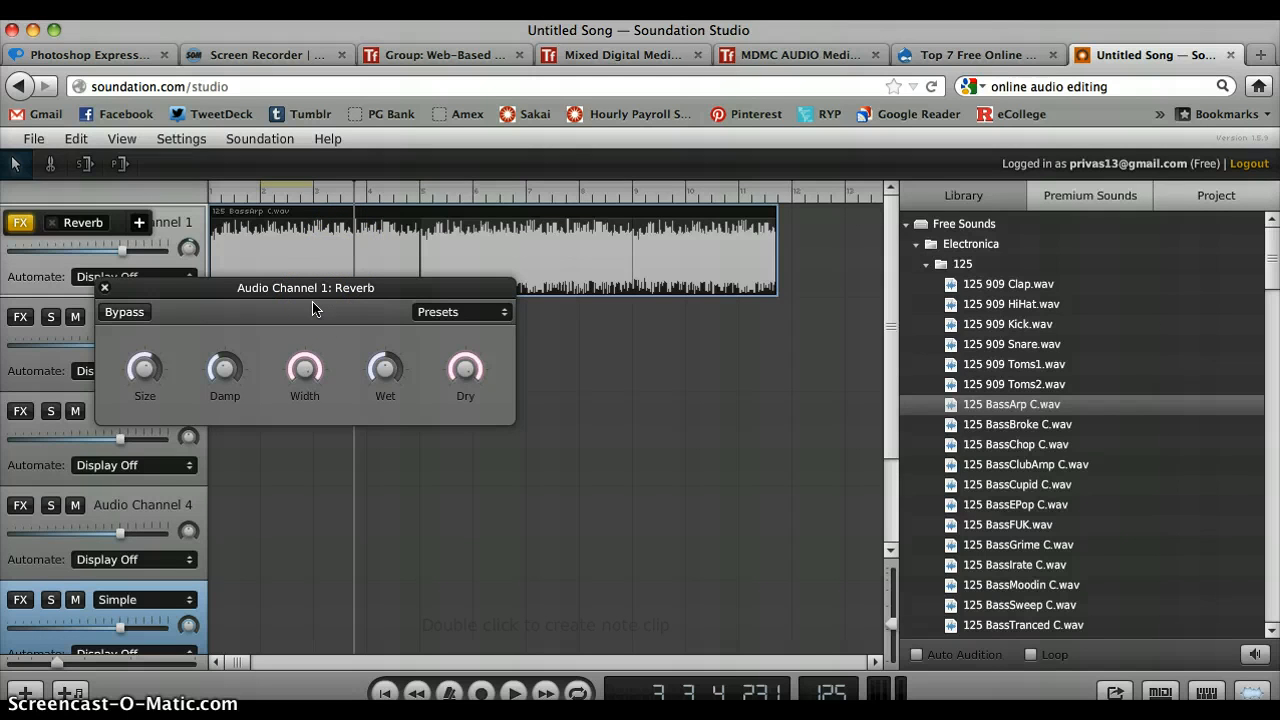
{"action": "key", "text": "space"}
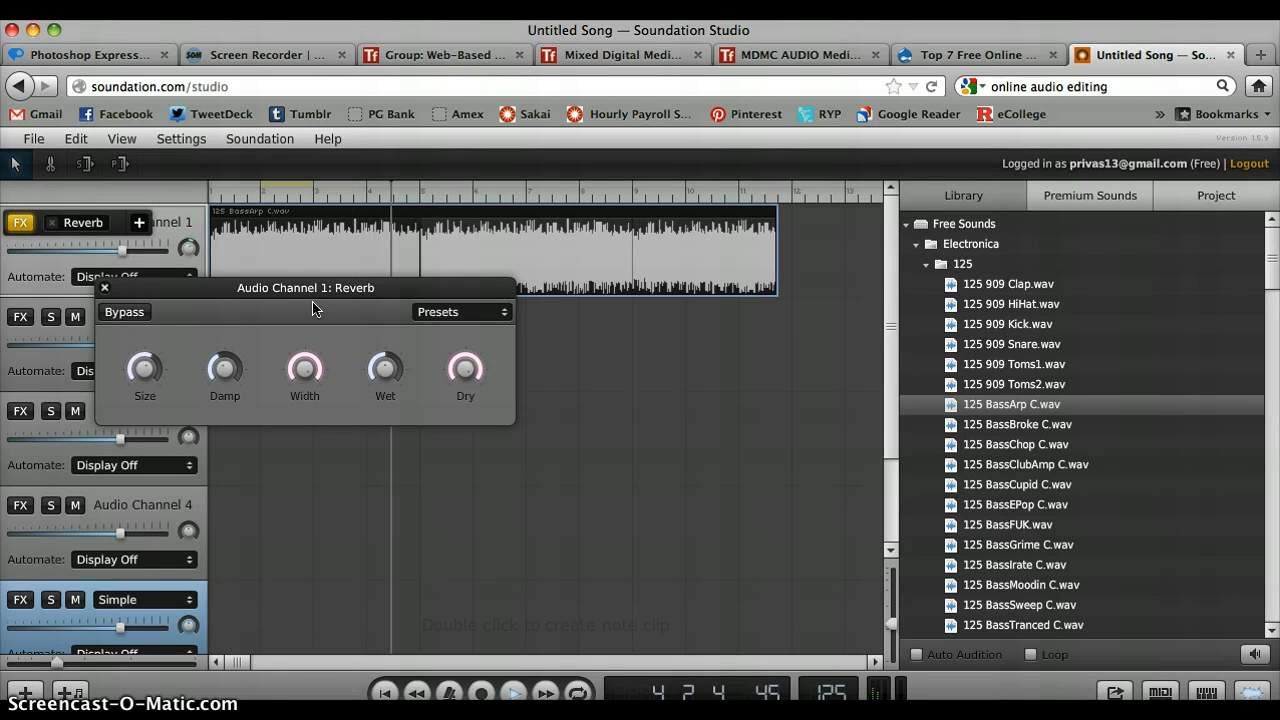
{"action": "key", "text": "space"}
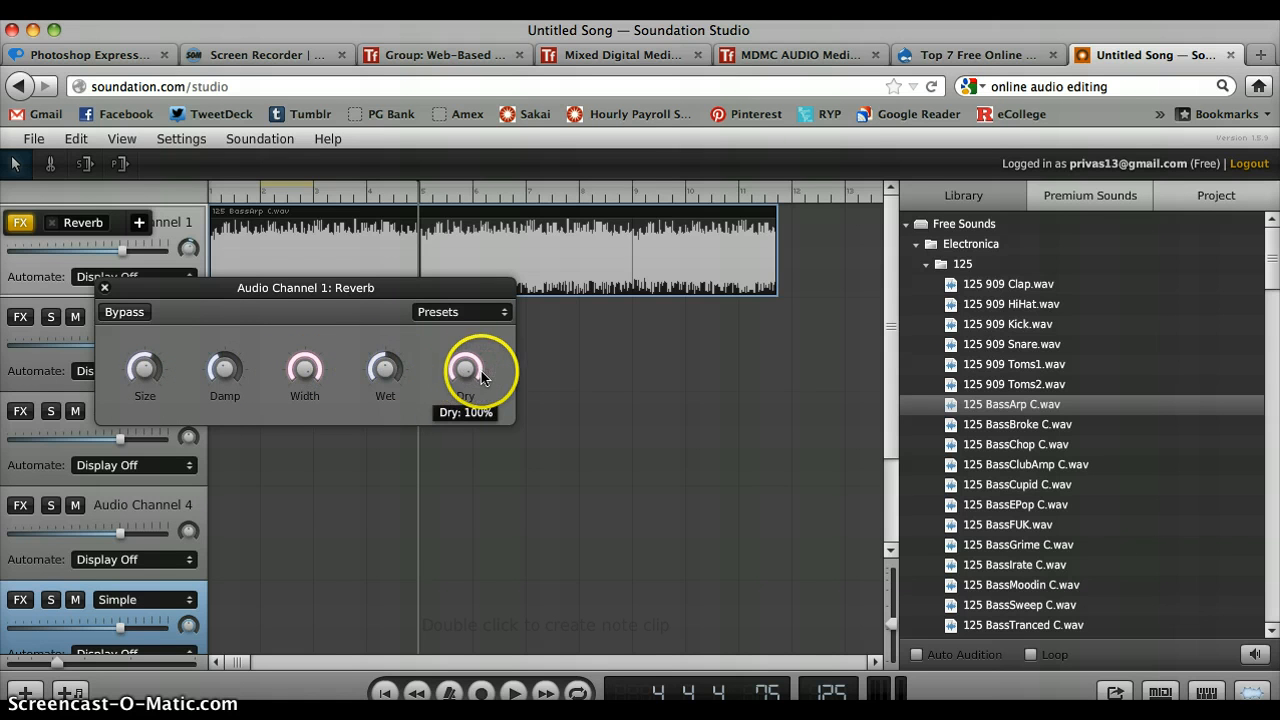
- Listen to more of the BassArp clip with the Reverb applied and close the Reverb settings
{"action": "key", "text": "space"}
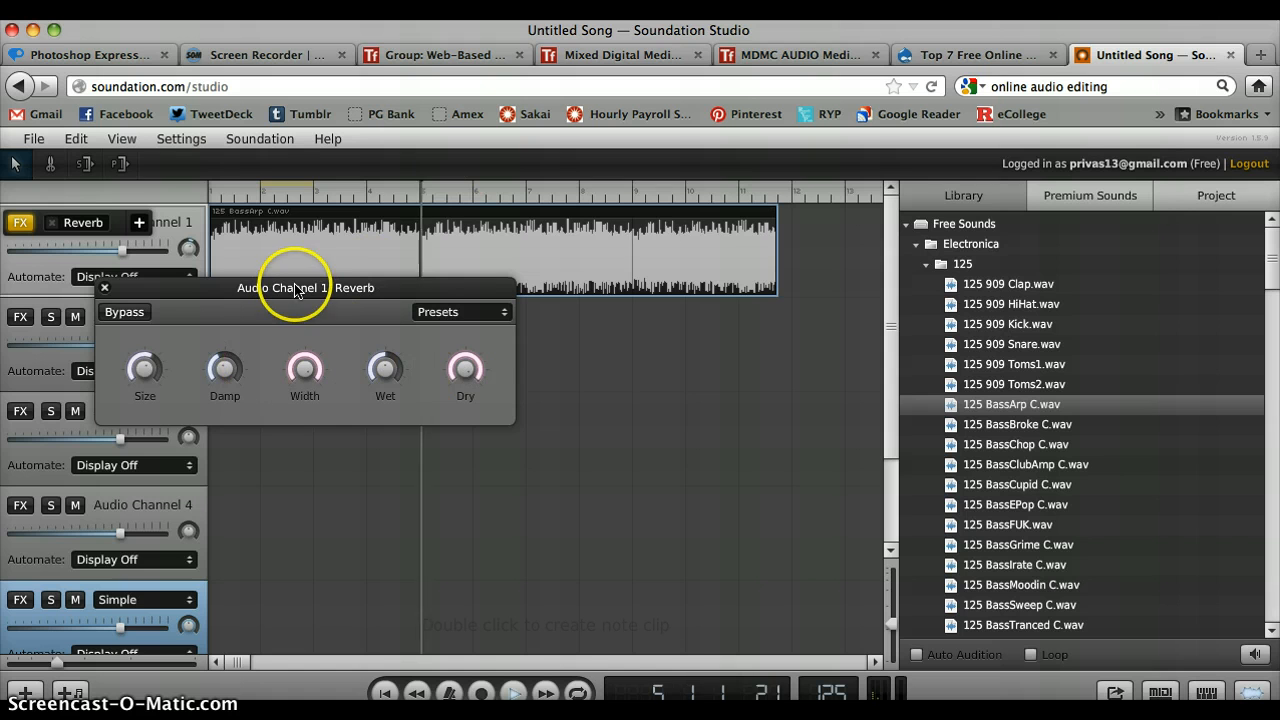
{"action": "mouse_move", "coordinate": [222, 368]}
{"action": "left_mouse_down"}
{"action": "mouse_move", "coordinate": [238, 402]}
{"action": "mouse_move", "coordinate": [214, 366]}
{"action": "mouse_move", "coordinate": [257, 349]}
{"action": "mouse_move", "coordinate": [246, 337]}
{"action": "mouse_move", "coordinate": [222, 354]}
{"action": "left_mouse_up"}
{"action": "key", "text": "space"}
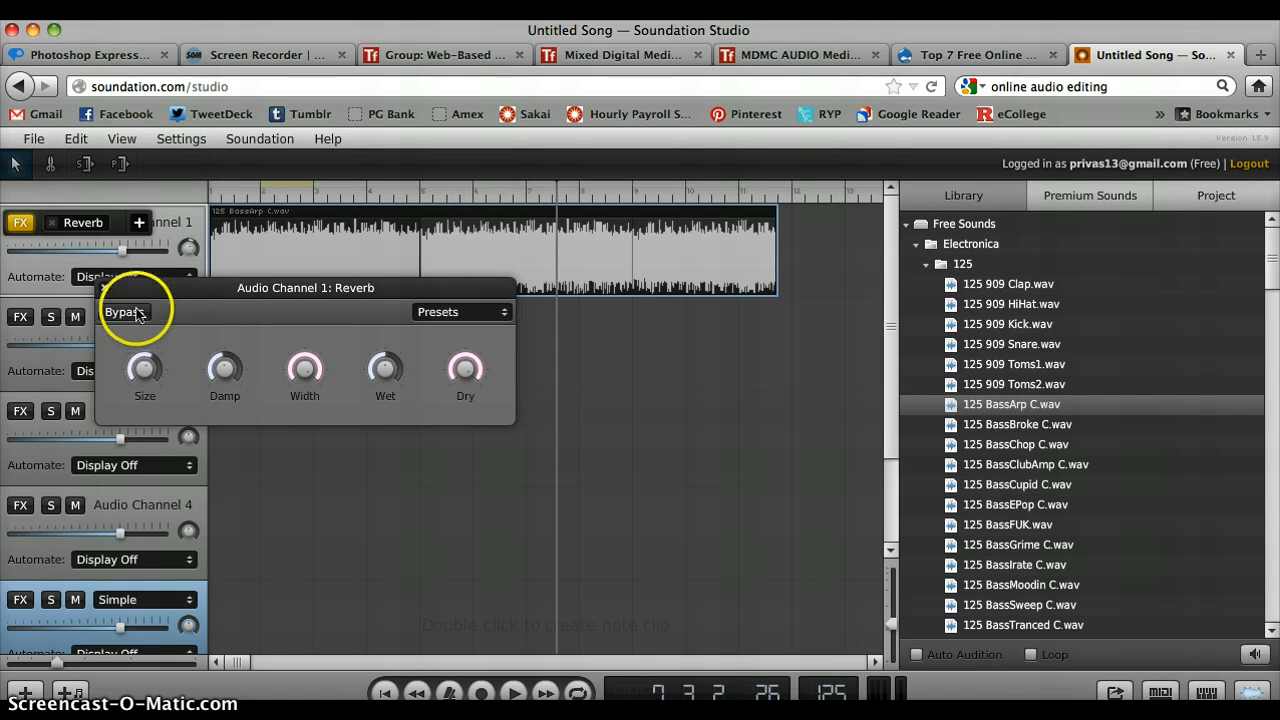
{"action": "left_click", "coordinate": [104, 290]}
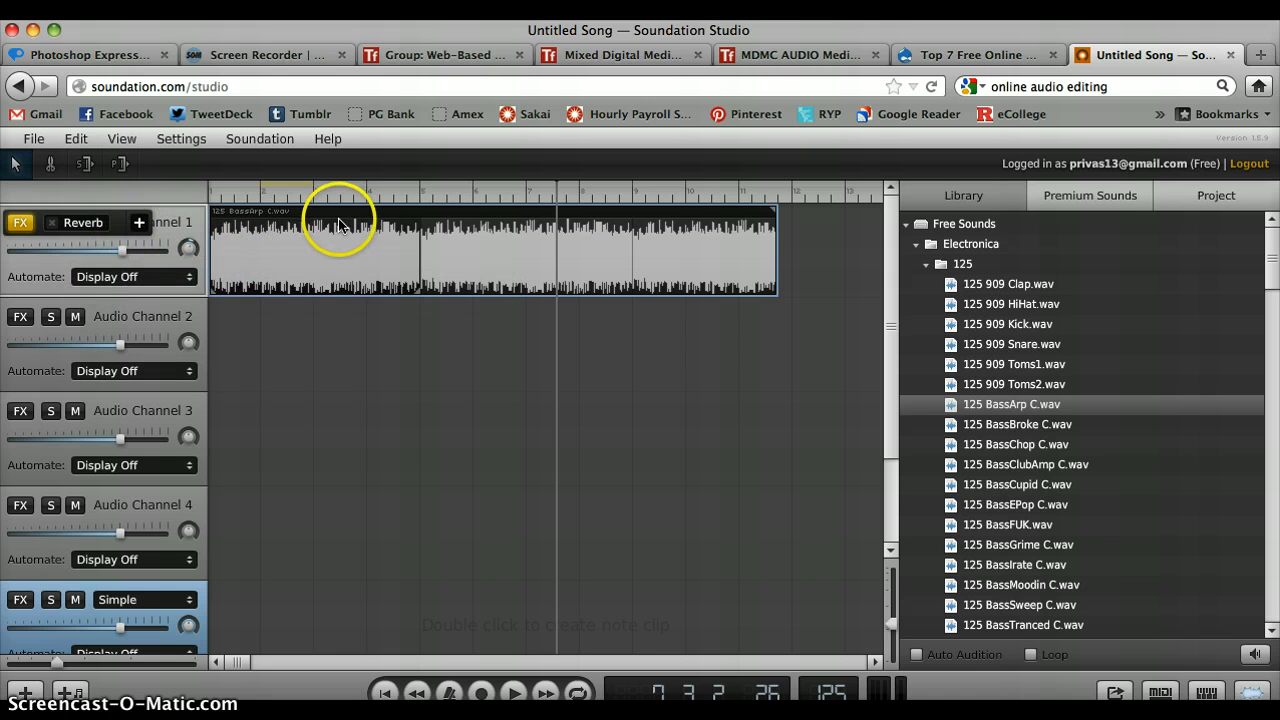
- Add a Distortion effect after the Reverb on Audio Channel 1, preview the sound and close the Distortion settings
{"action": "left_click", "coordinate": [139, 228]}
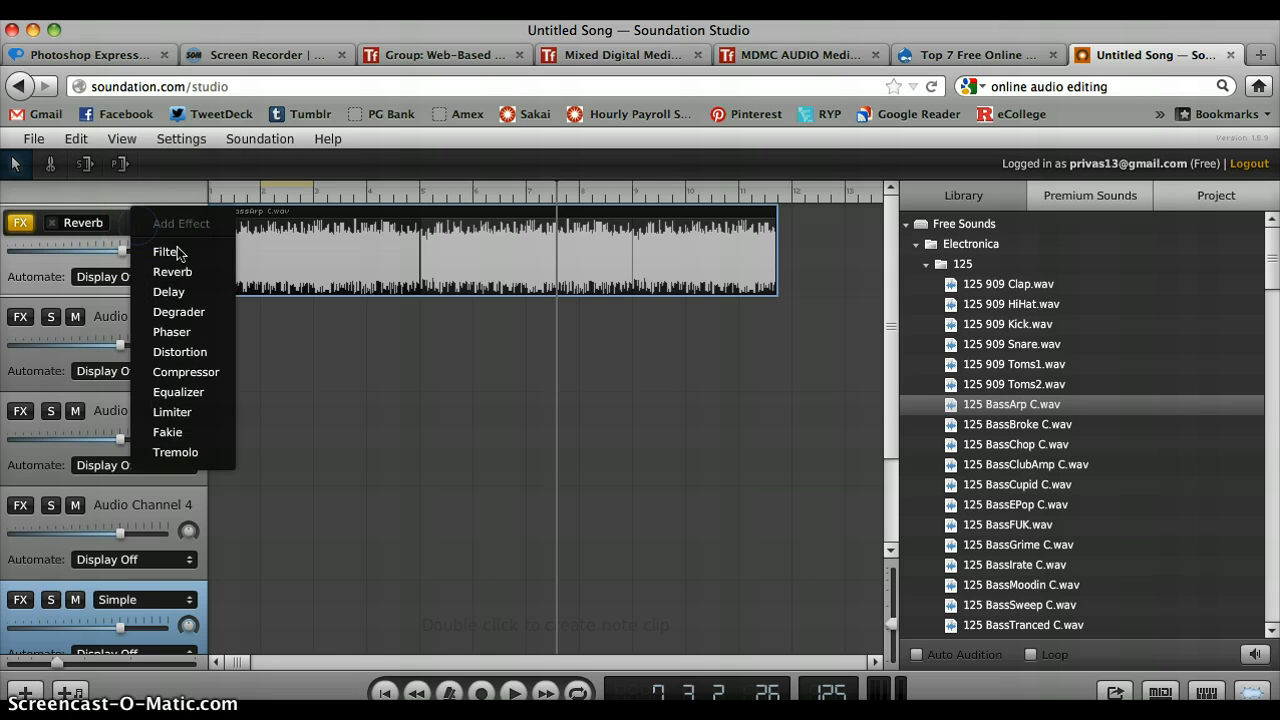
{"action": "left_click", "coordinate": [184, 354]}
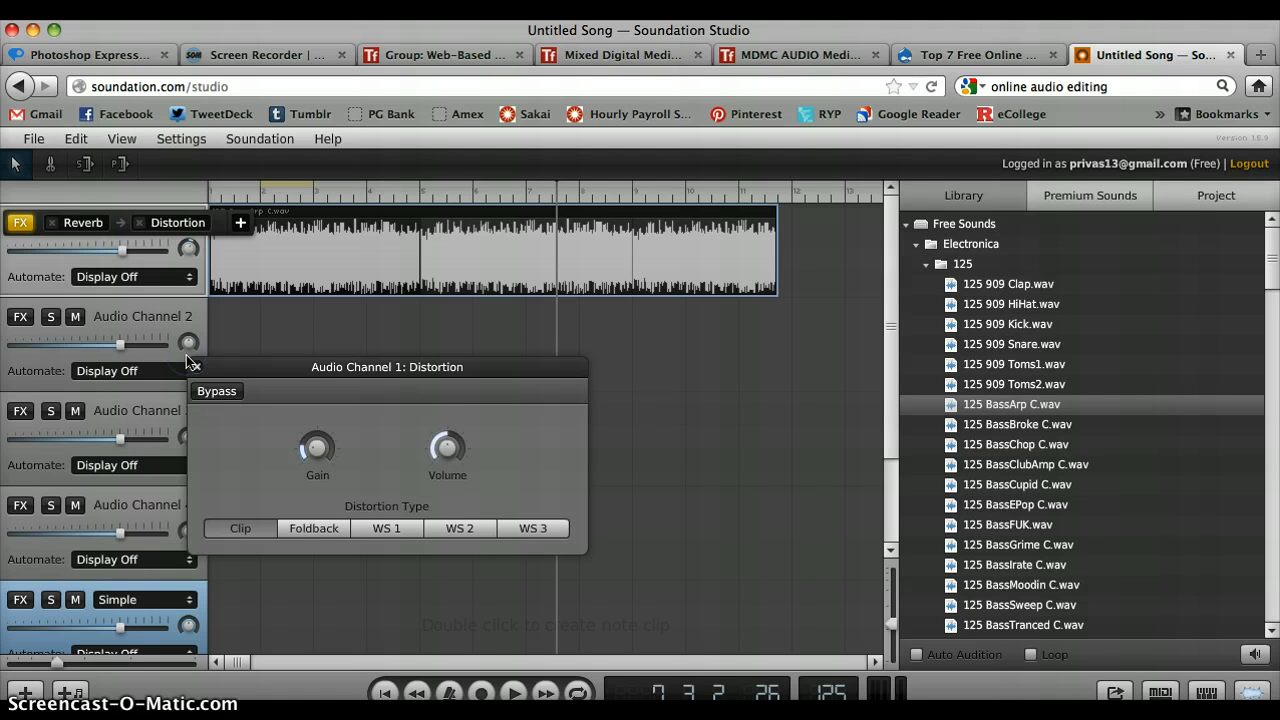
{"action": "key", "text": "space"}
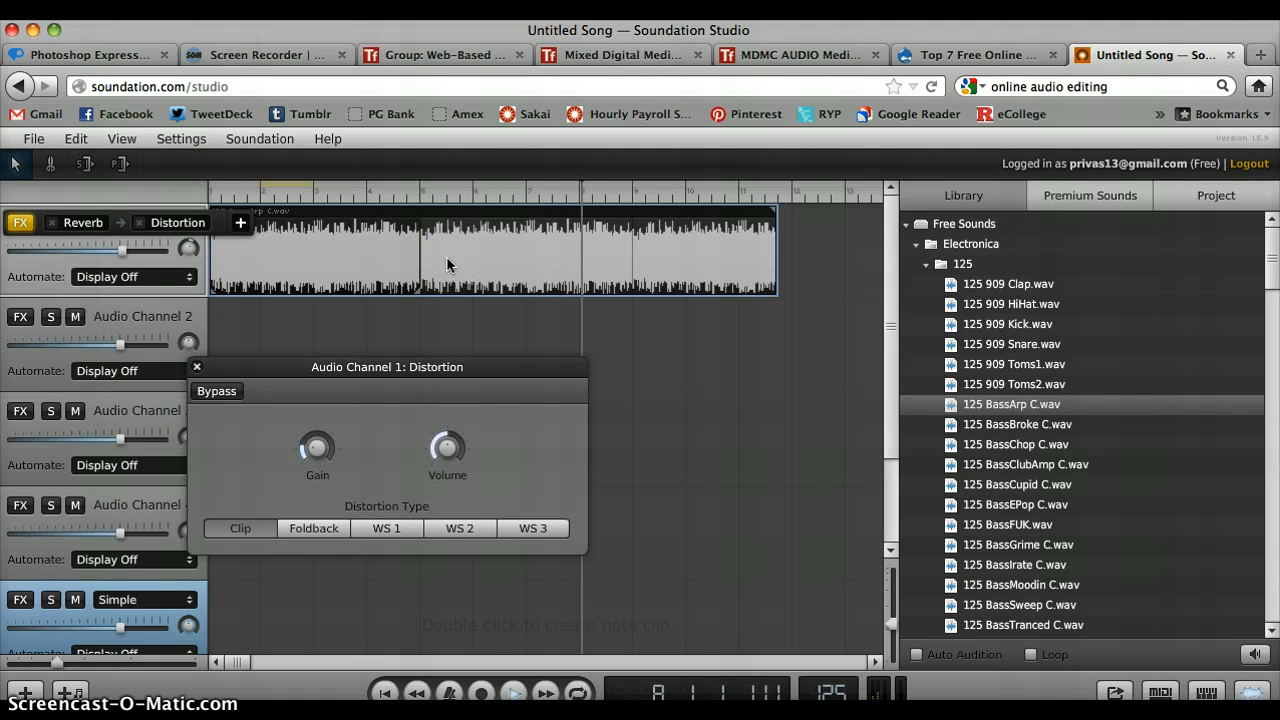
{"action": "key", "text": "space"}
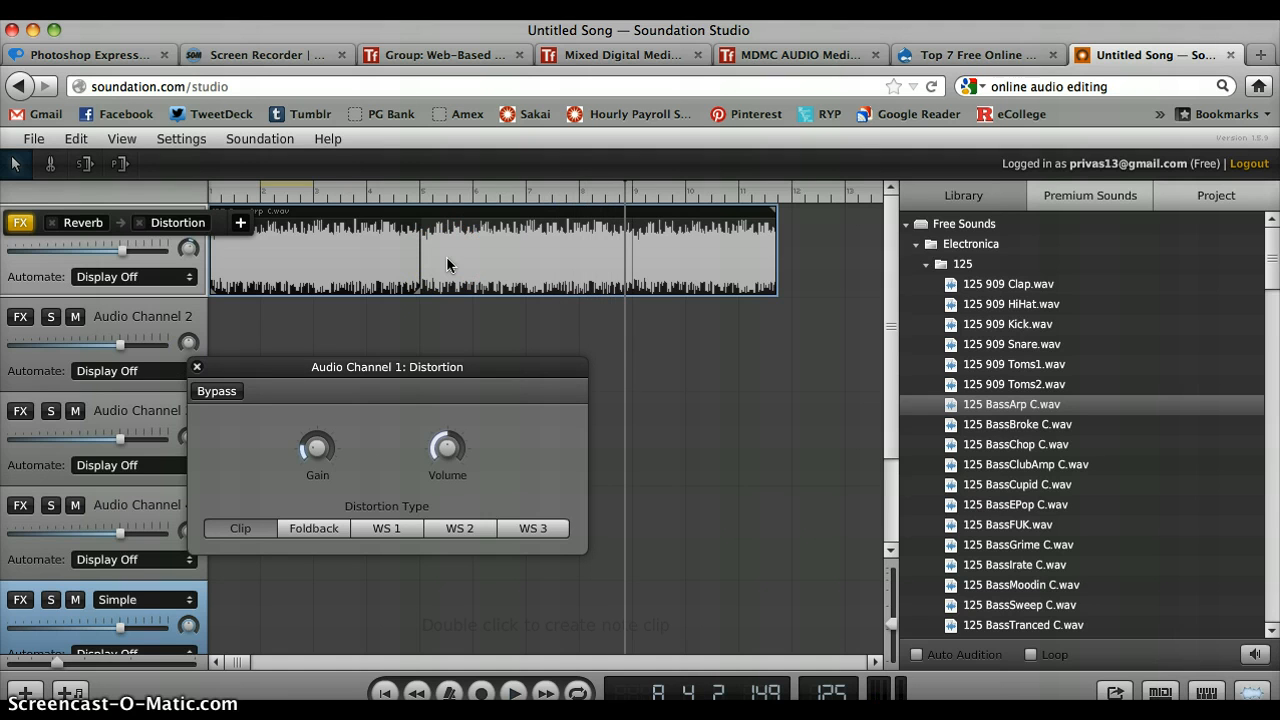
{"action": "left_click", "coordinate": [608, 373]}
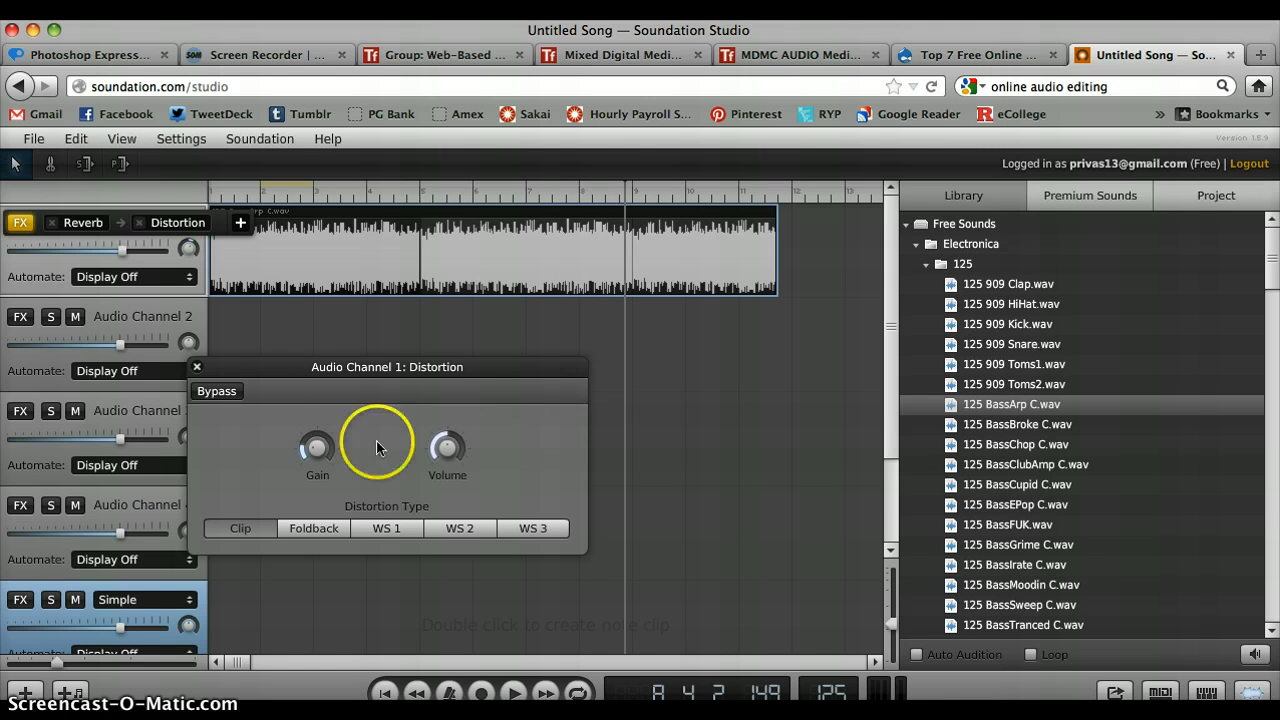
{"action": "left_click", "coordinate": [197, 368]}
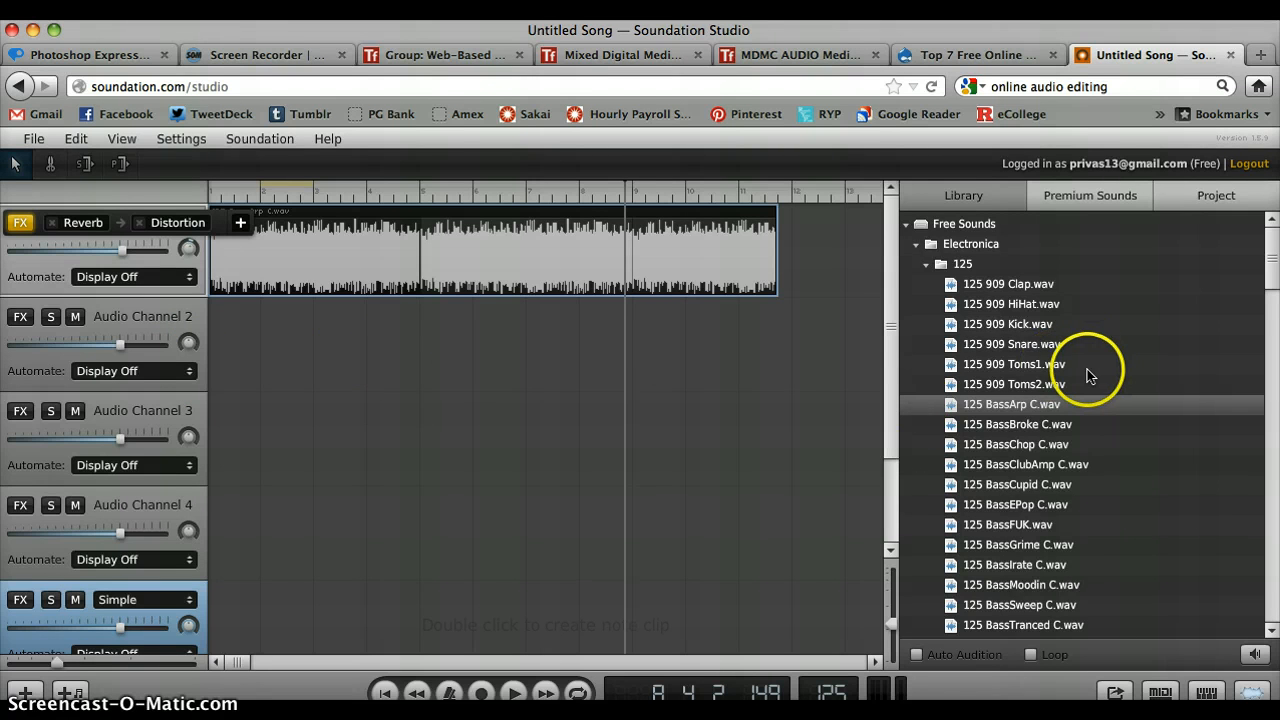
- Place the 125 BeatClap.wav loop at the start of Audio Channel 2, extend it to the BassArp clip's end, and close Audio Channel 1's effects list
{"action": "scroll", "coordinate": [1087, 372], "scroll_direction": "down", "scroll_amount": 3}
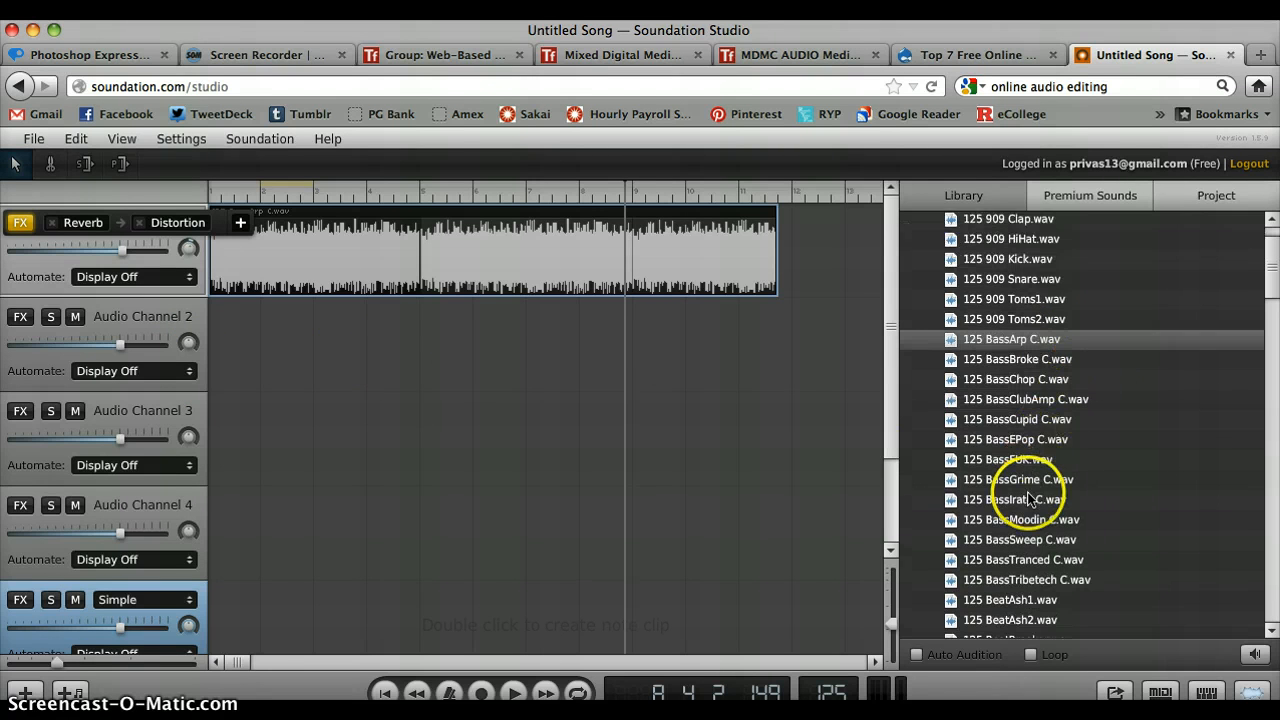
{"action": "scroll", "coordinate": [1030, 496], "scroll_direction": "down", "scroll_amount": 5}
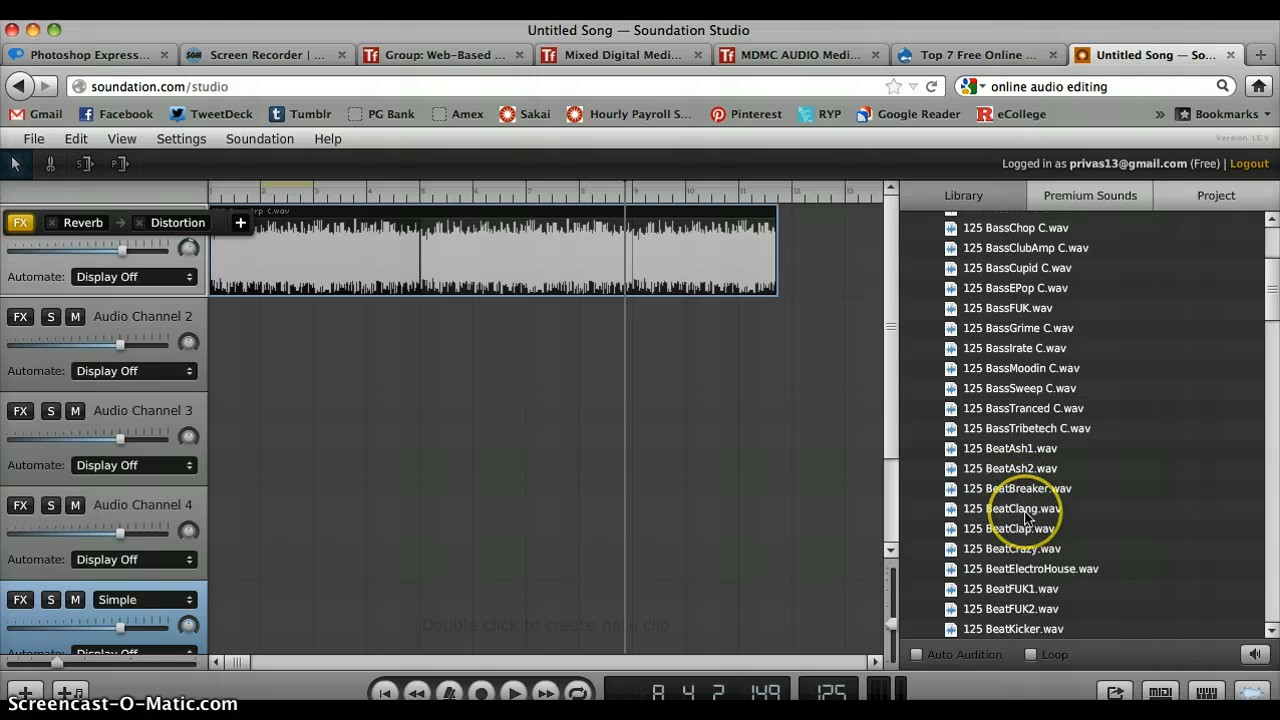
{"action": "left_click_drag", "start_coordinate": [1022, 535], "coordinate": [238, 347]}
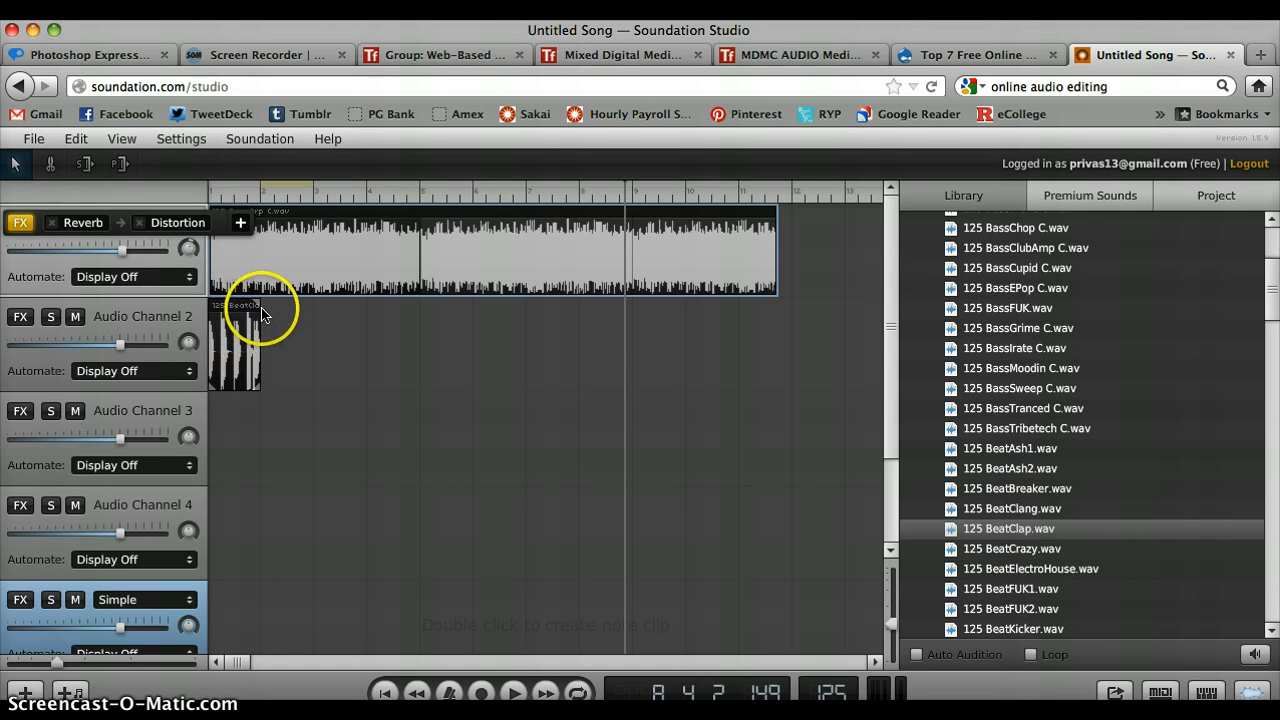
{"action": "left_click_drag", "start_coordinate": [260, 305], "coordinate": [339, 306]}
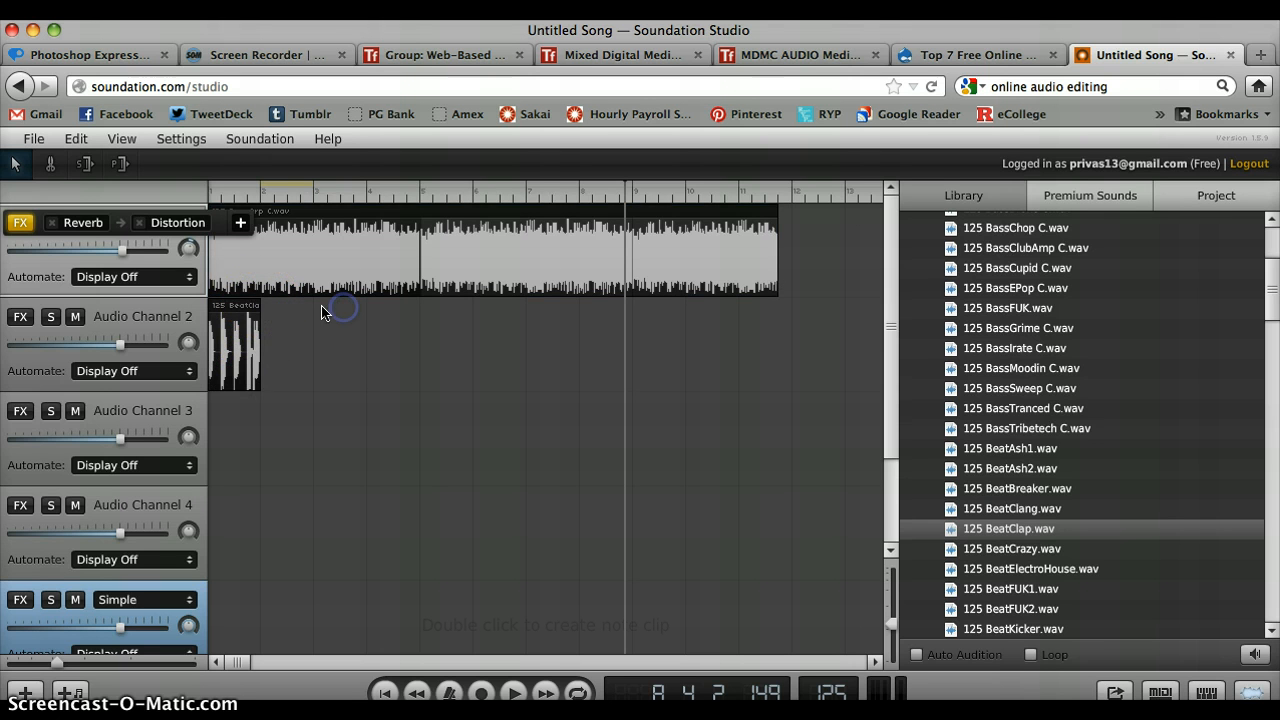
{"action": "left_click", "coordinate": [251, 306]}
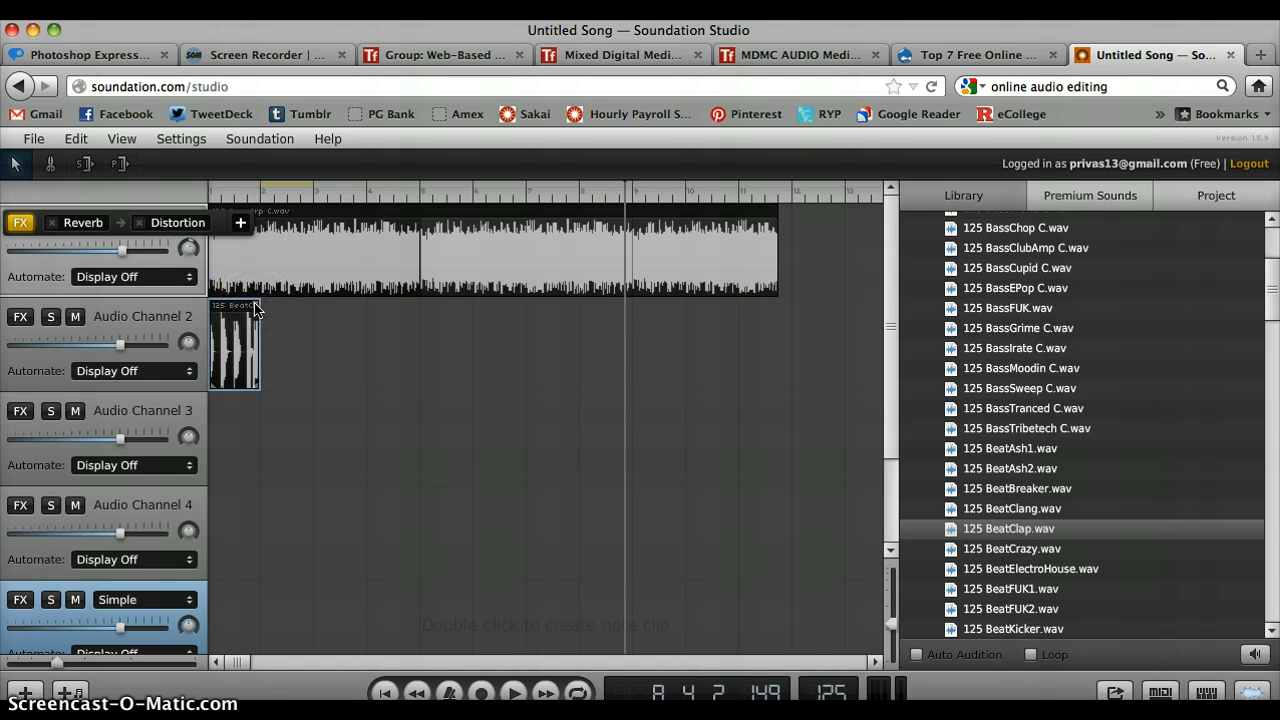
{"action": "left_click_drag", "start_coordinate": [430, 309], "coordinate": [778, 348]}
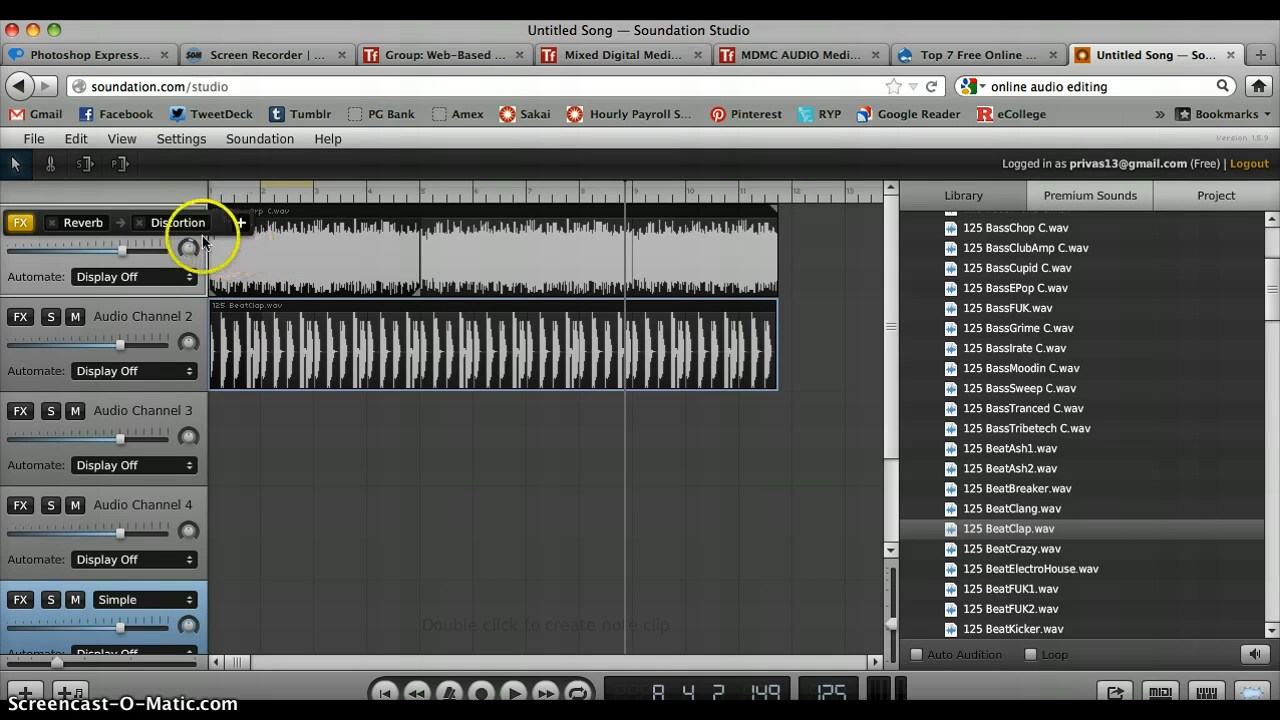
{"action": "left_click", "coordinate": [20, 222]}
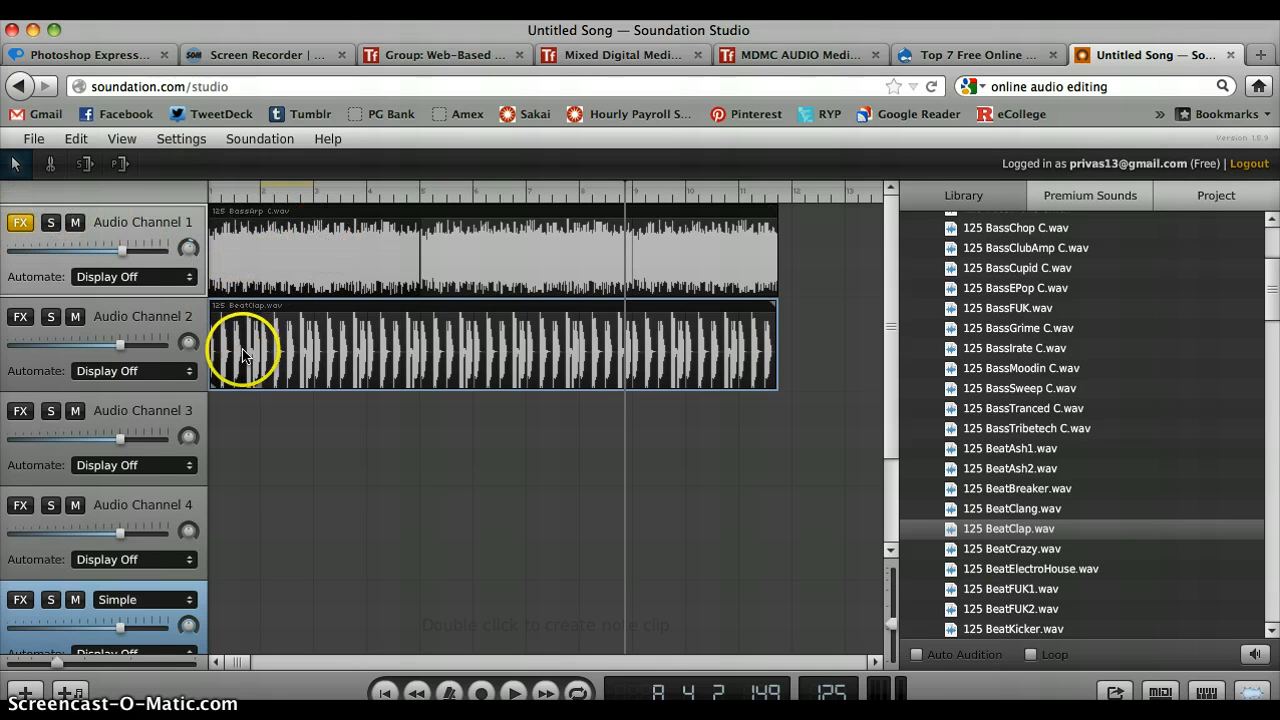
- Mute Audio Channel 1 and briefly play the song from near the start to hear the BeatClap loop alone
{"action": "left_click", "coordinate": [312, 243]}
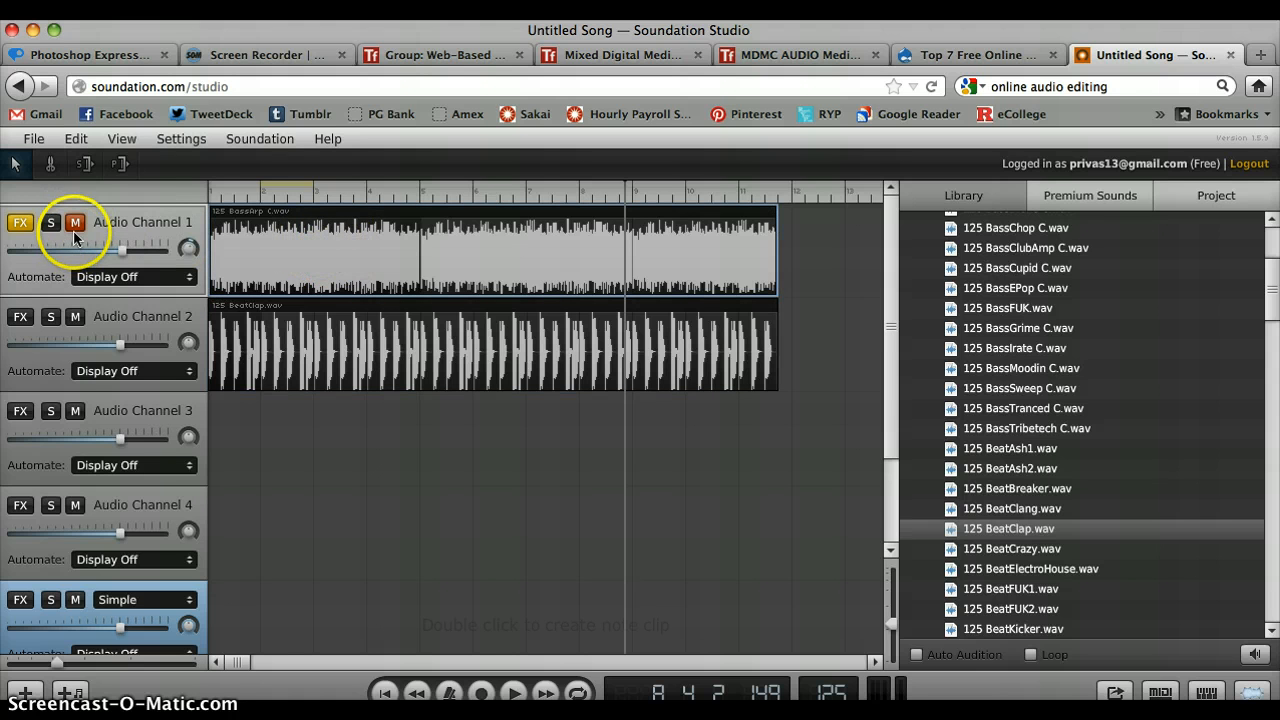
{"action": "left_click", "coordinate": [228, 328]}
{"action": "left_click", "coordinate": [220, 189]}
{"action": "key", "text": "space"}
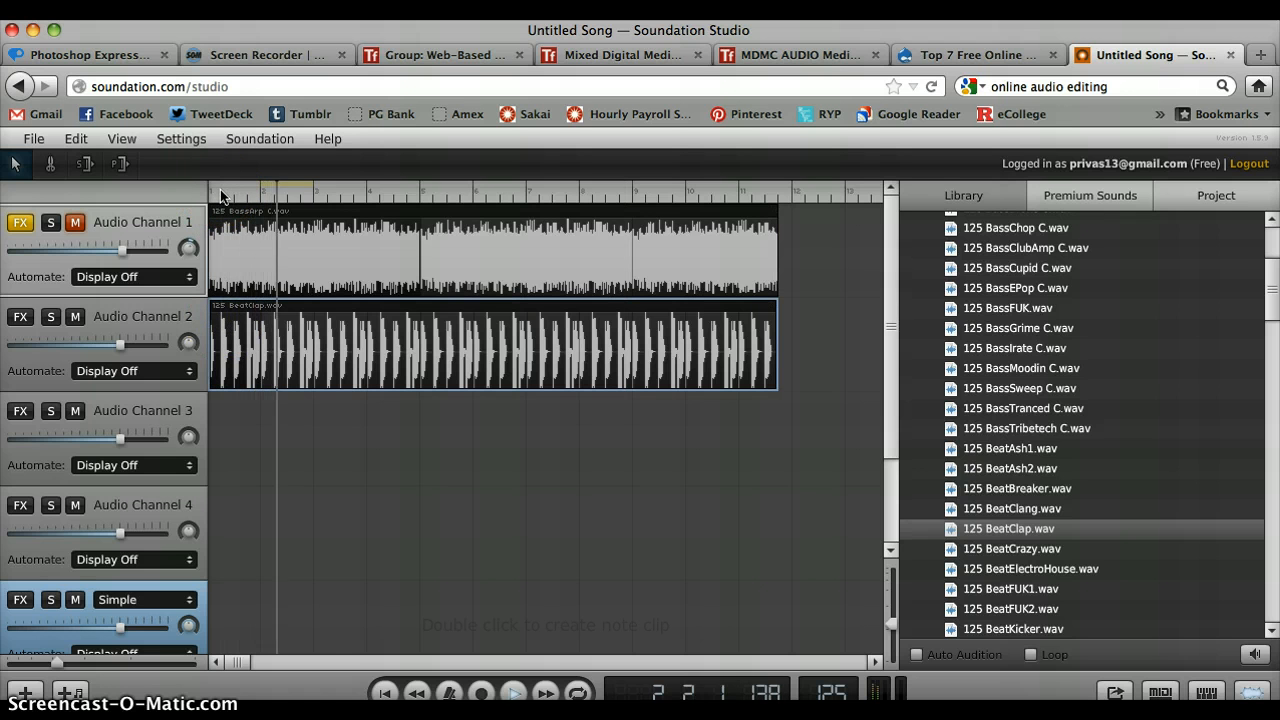
{"action": "key", "text": "space"}
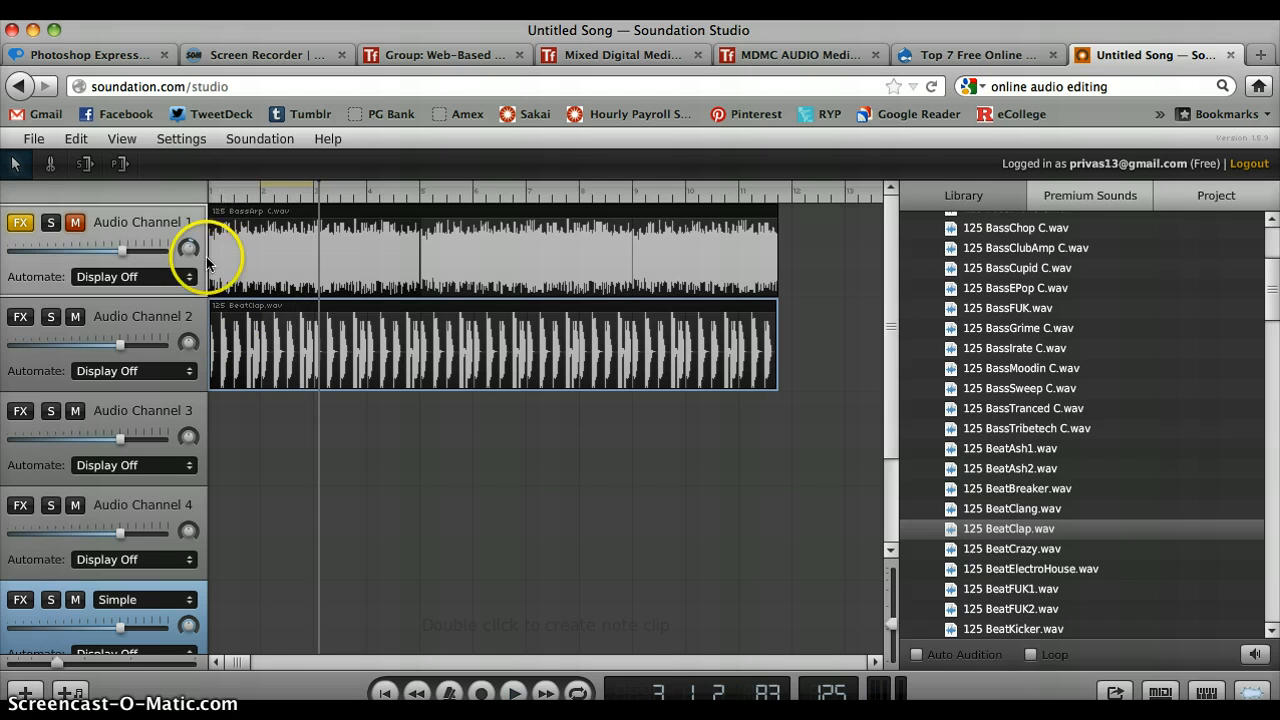
- Lower Audio Channel 1's volume to about a quarter of its range, unmute it and play both channels together
{"action": "left_click", "coordinate": [286, 258]}
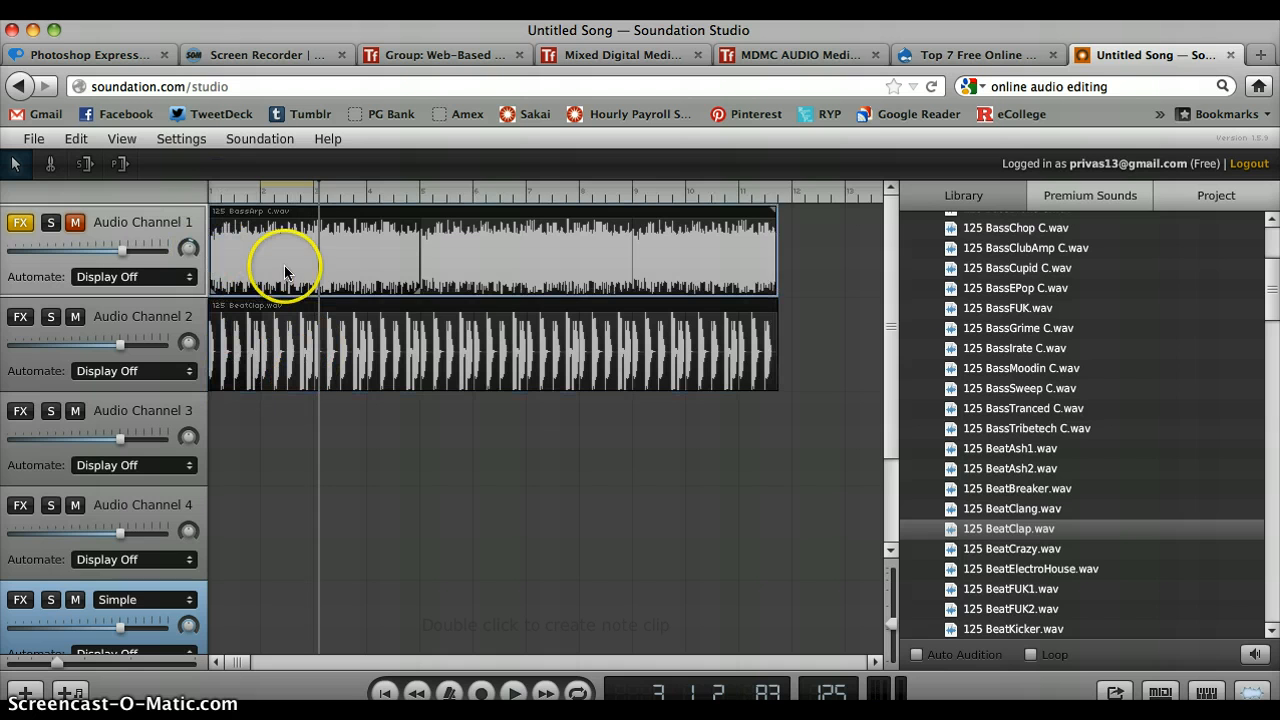
{"action": "left_click", "coordinate": [122, 255]}
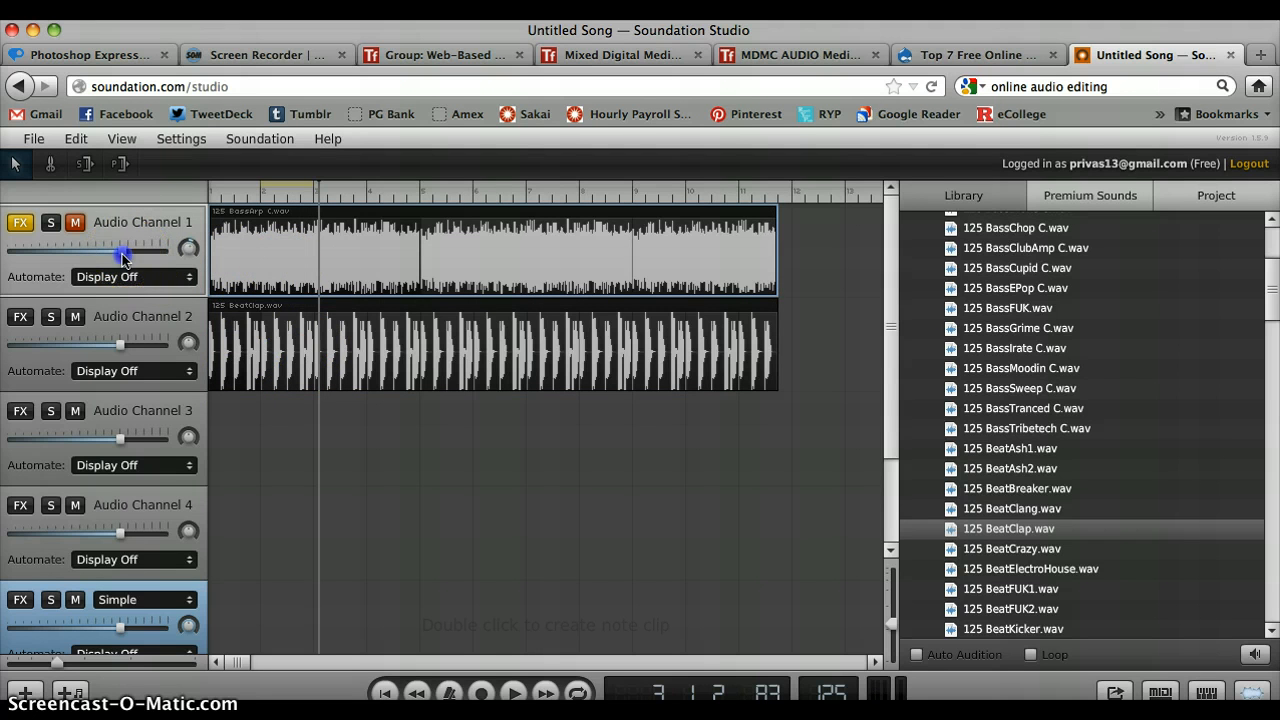
{"action": "left_click", "coordinate": [52, 224]}
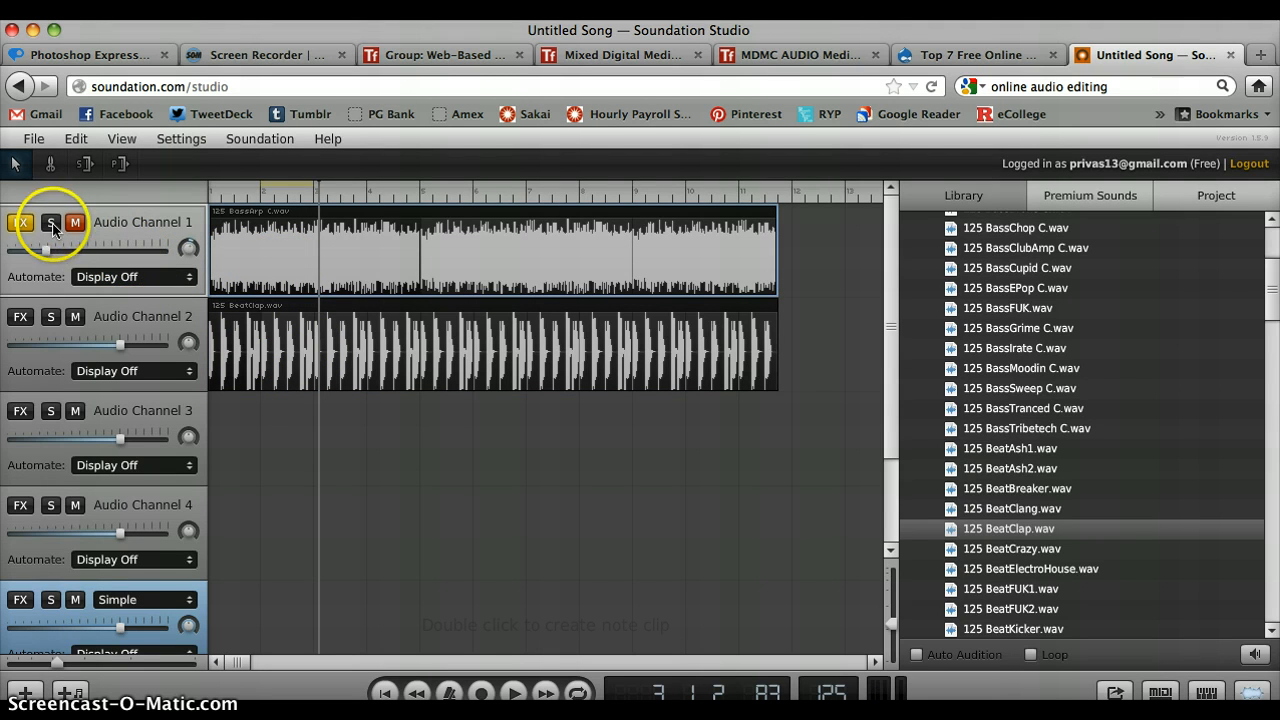
{"action": "left_click", "coordinate": [52, 226]}
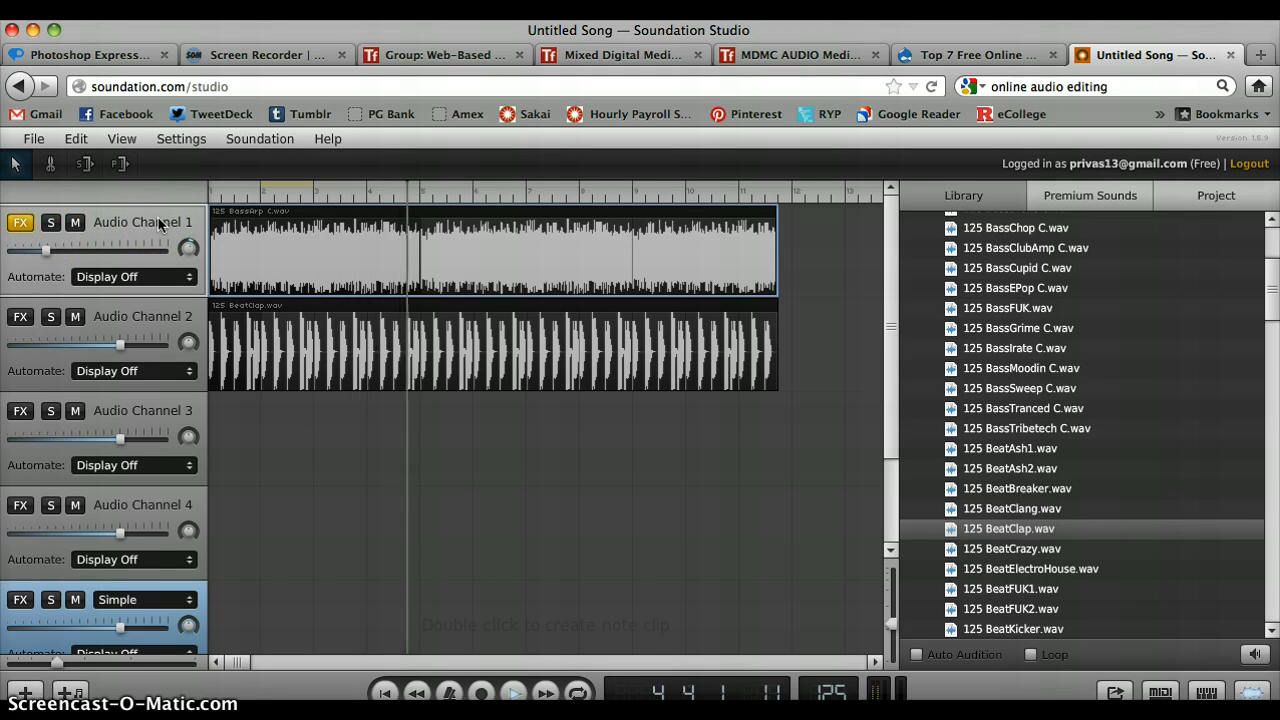
- Add a Fakie effect to Audio Channel 2, preview the sound and close the Fakie settings
{"action": "left_click", "coordinate": [297, 337]}
{"action": "left_click", "coordinate": [20, 318]}
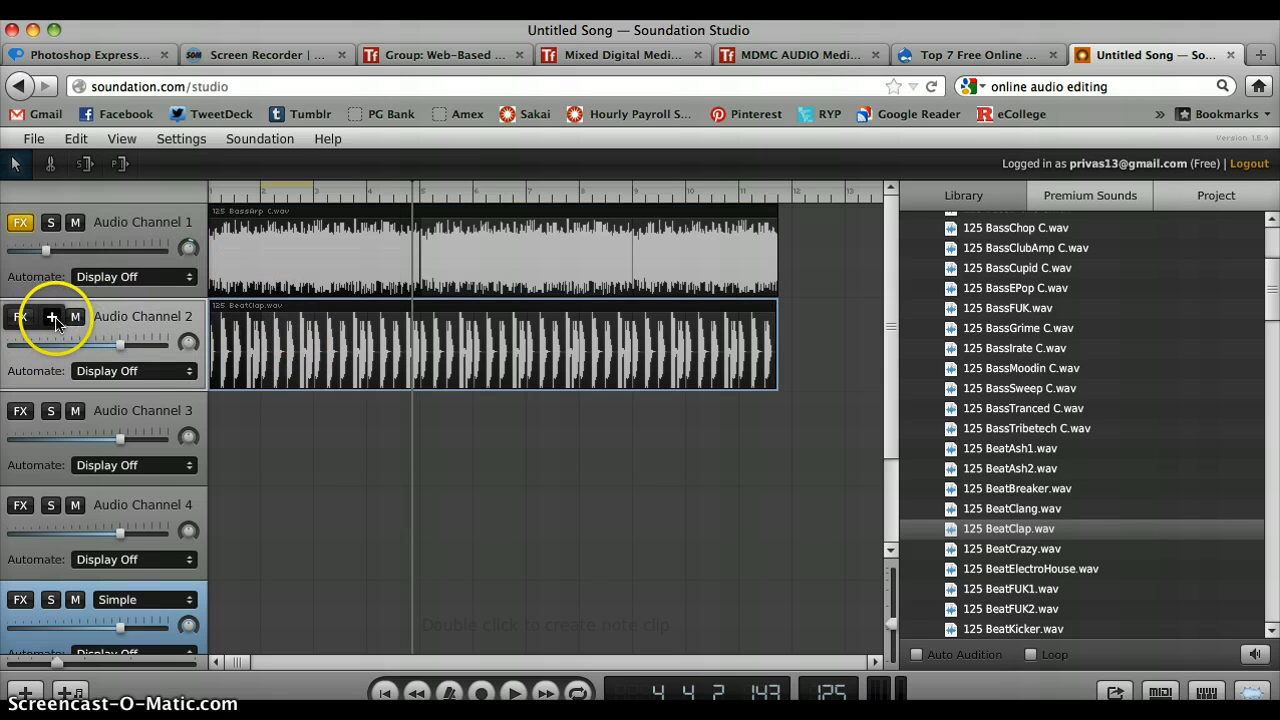
{"action": "left_click", "coordinate": [55, 320]}
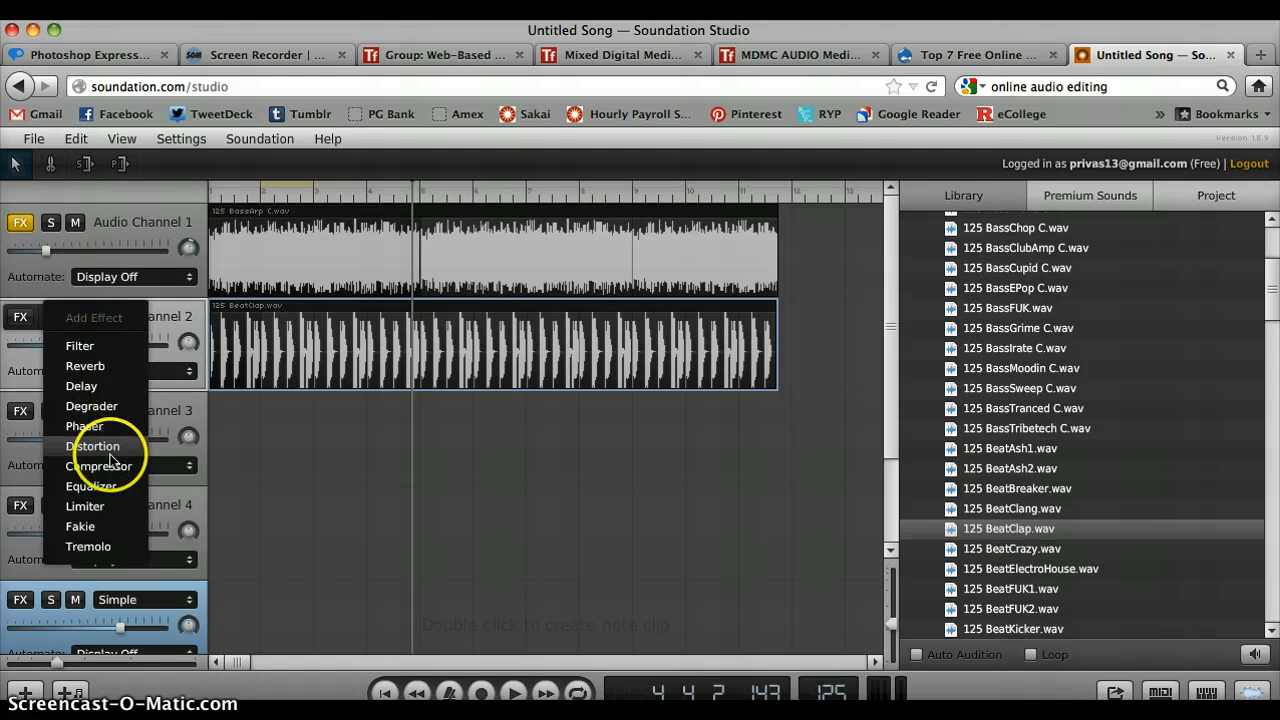
{"action": "left_click", "coordinate": [103, 537]}
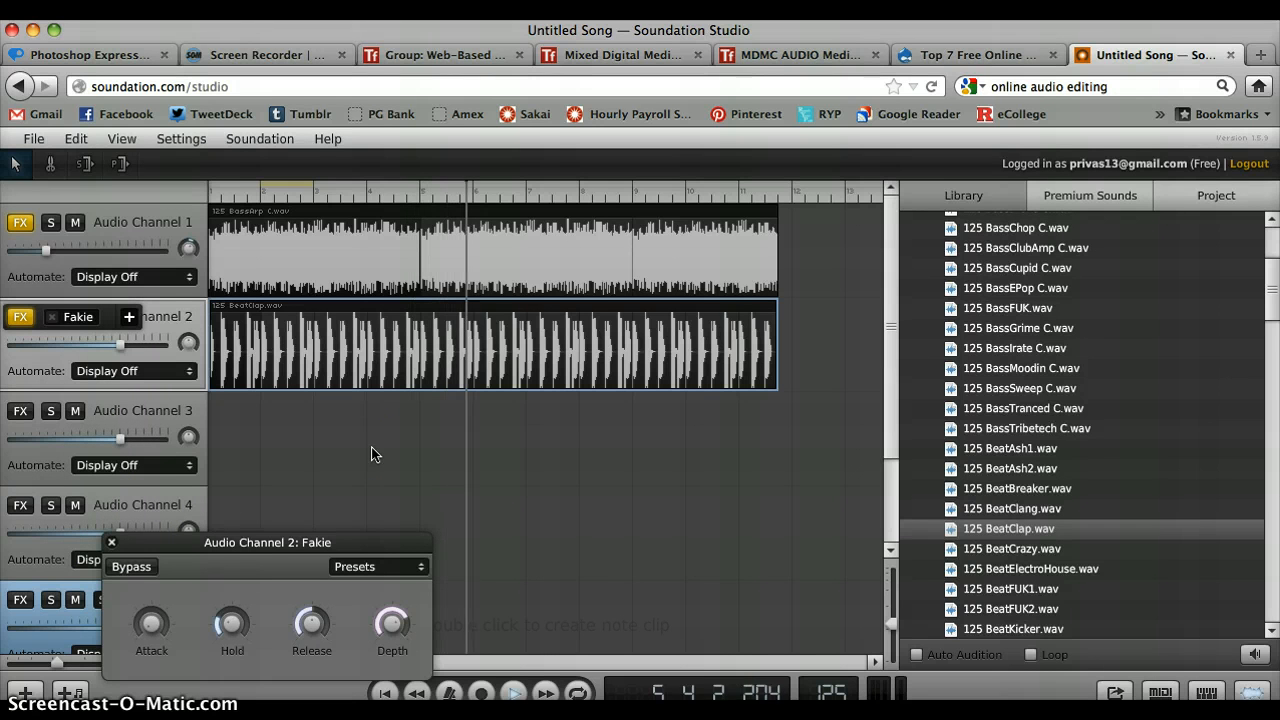
{"action": "key", "text": "space"}
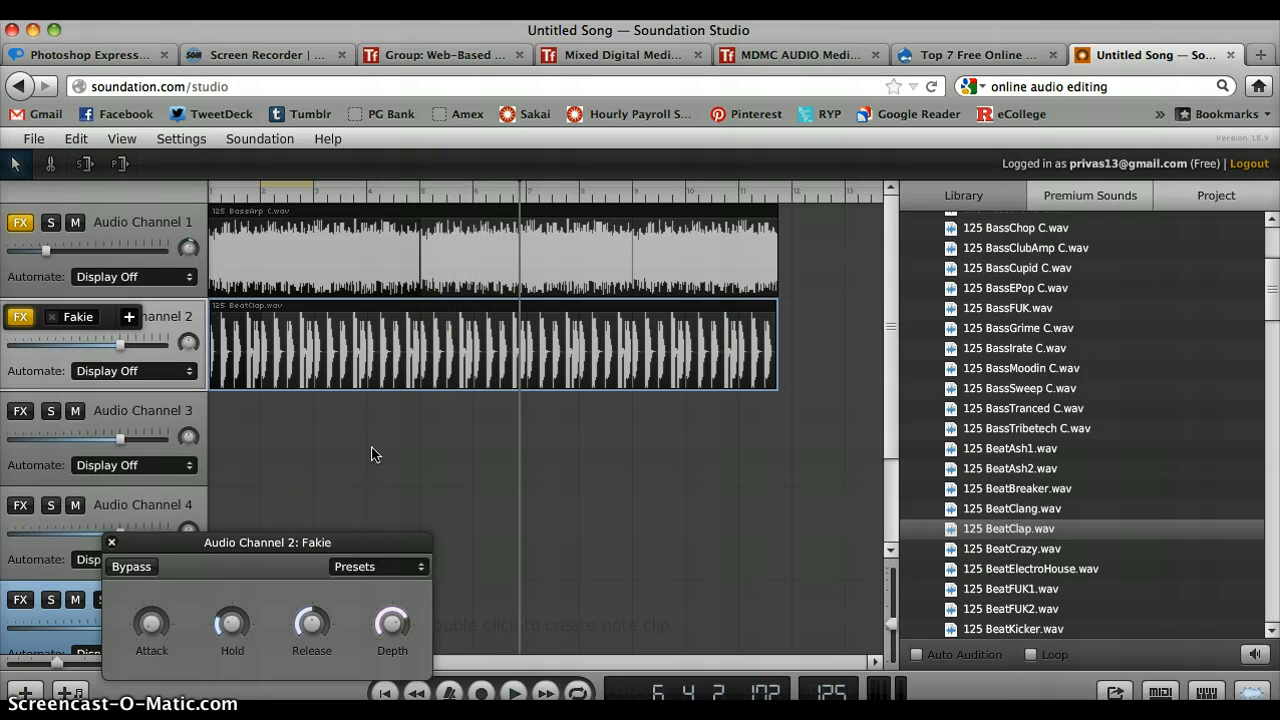
{"action": "left_click", "coordinate": [111, 544]}
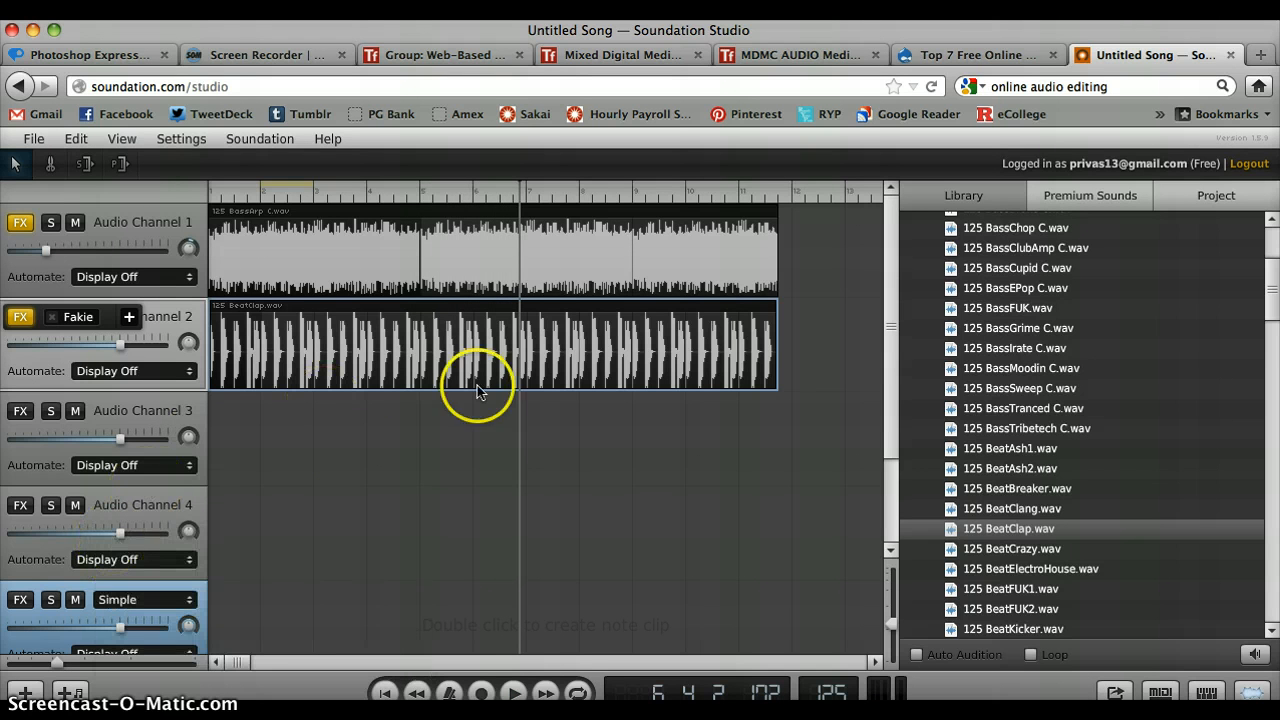
- Place the 125 BeatCrazy.wav loop at the start of Audio Channel 3, extend it to the other clips' end, and preview the mix
{"action": "scroll", "coordinate": [1075, 412], "scroll_direction": "down", "scroll_amount": 1}
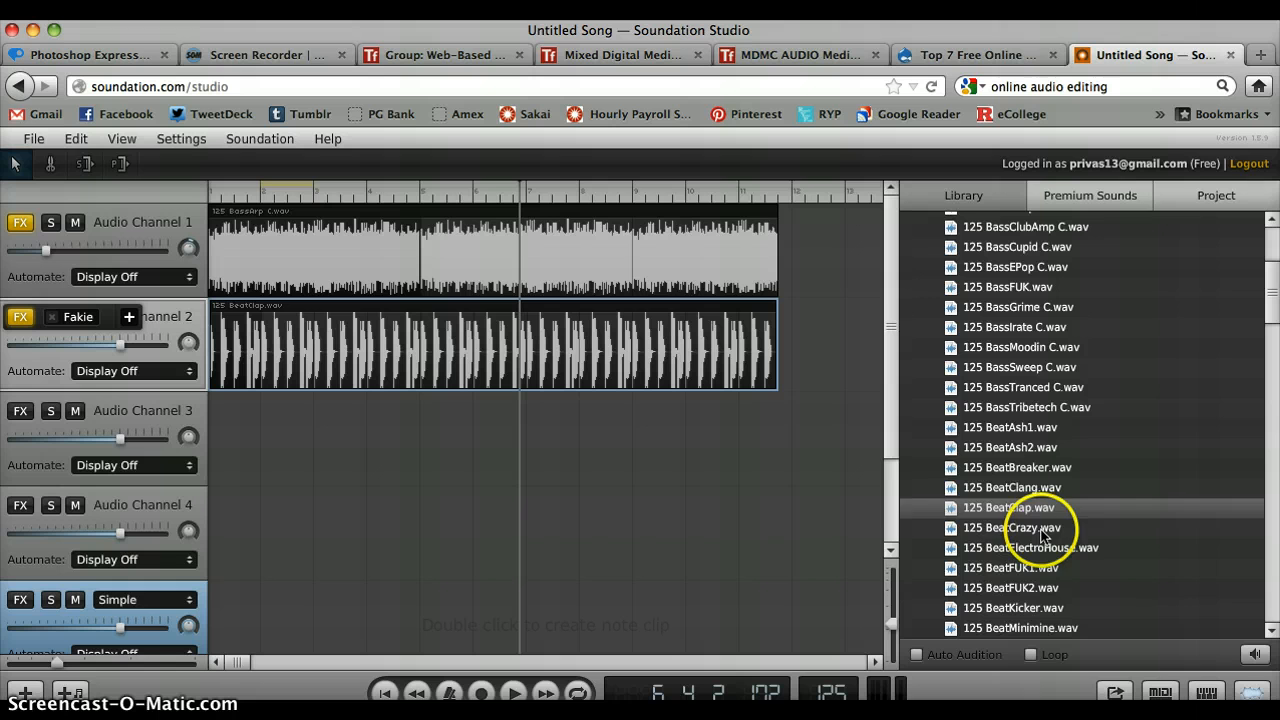
{"action": "left_click_drag", "start_coordinate": [1040, 528], "coordinate": [268, 443]}
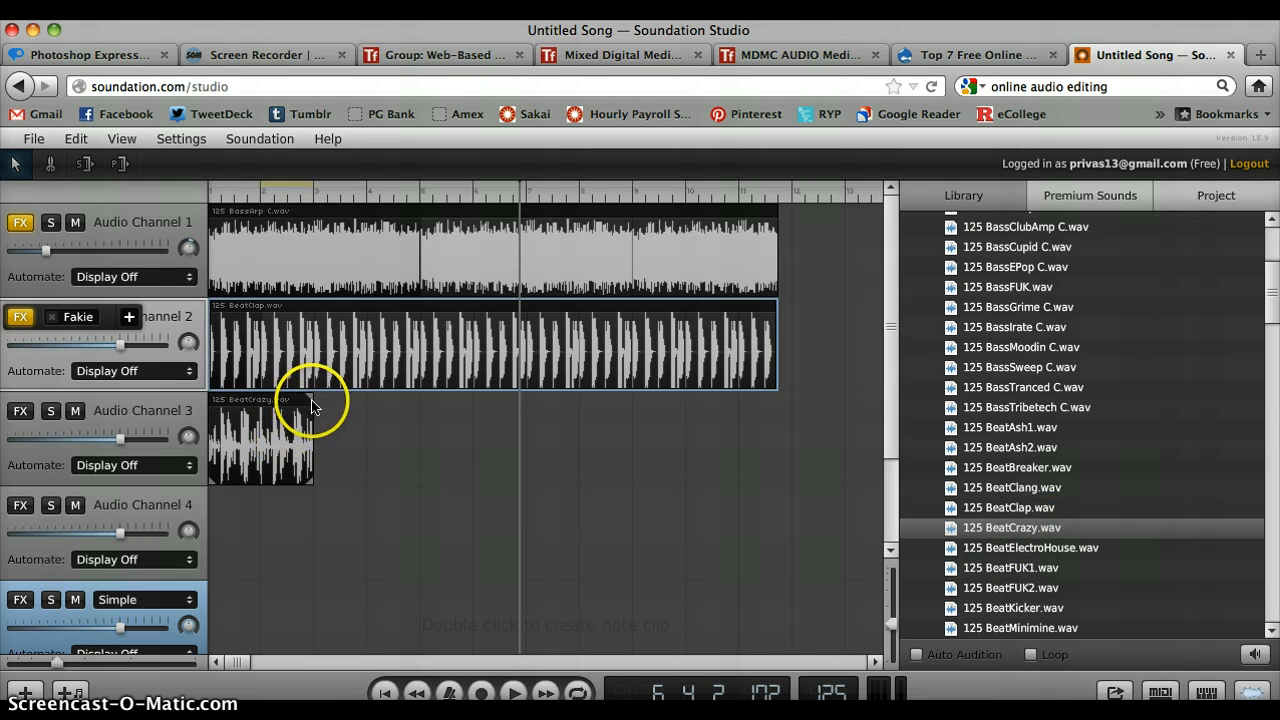
{"action": "left_click_drag", "start_coordinate": [312, 402], "coordinate": [777, 428]}
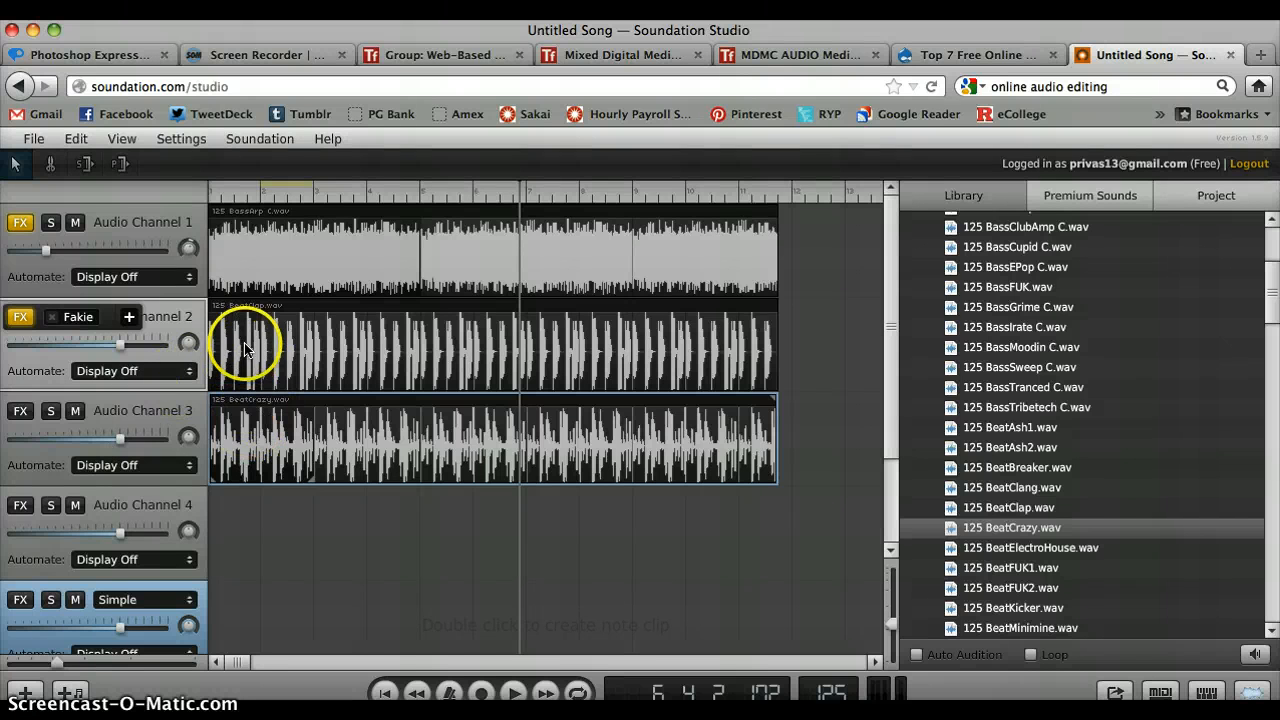
{"action": "left_click", "coordinate": [231, 196]}
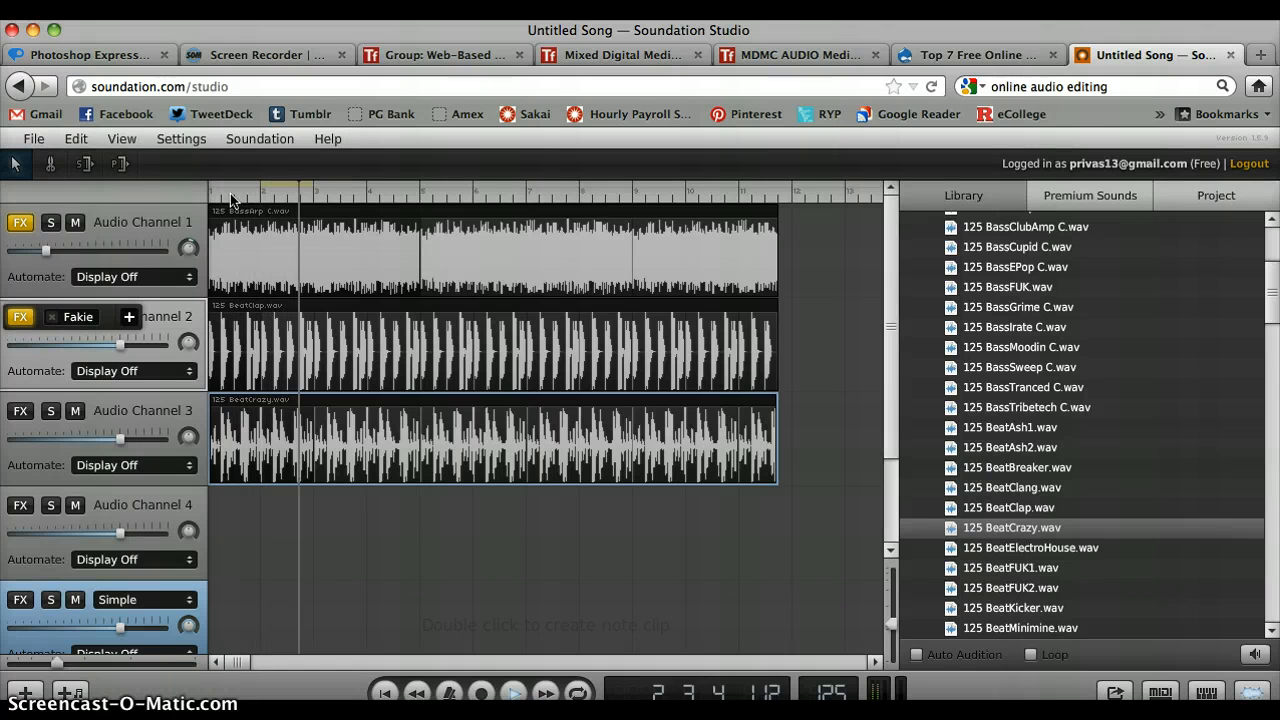
{"action": "left_click", "coordinate": [231, 277]}
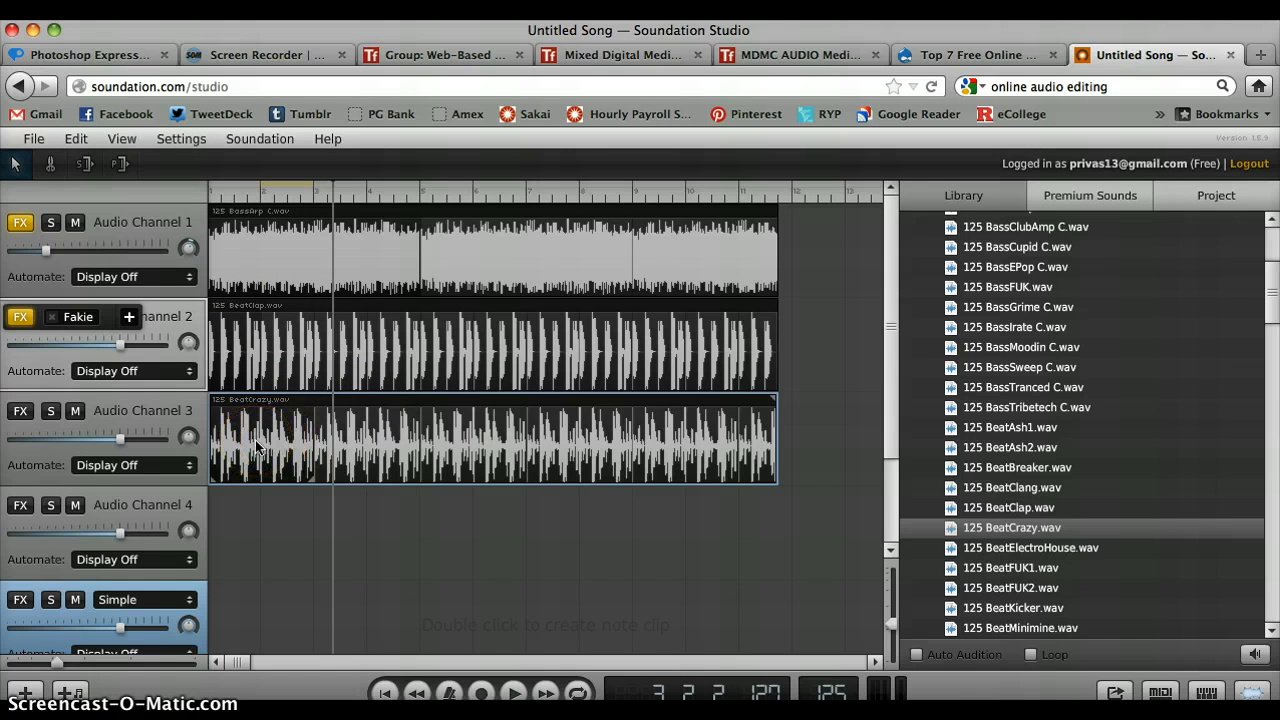
- Examine the save and export options, the settings and account options, and the remaining loops and folders in the sound library
{"action": "left_click", "coordinate": [42, 141]}
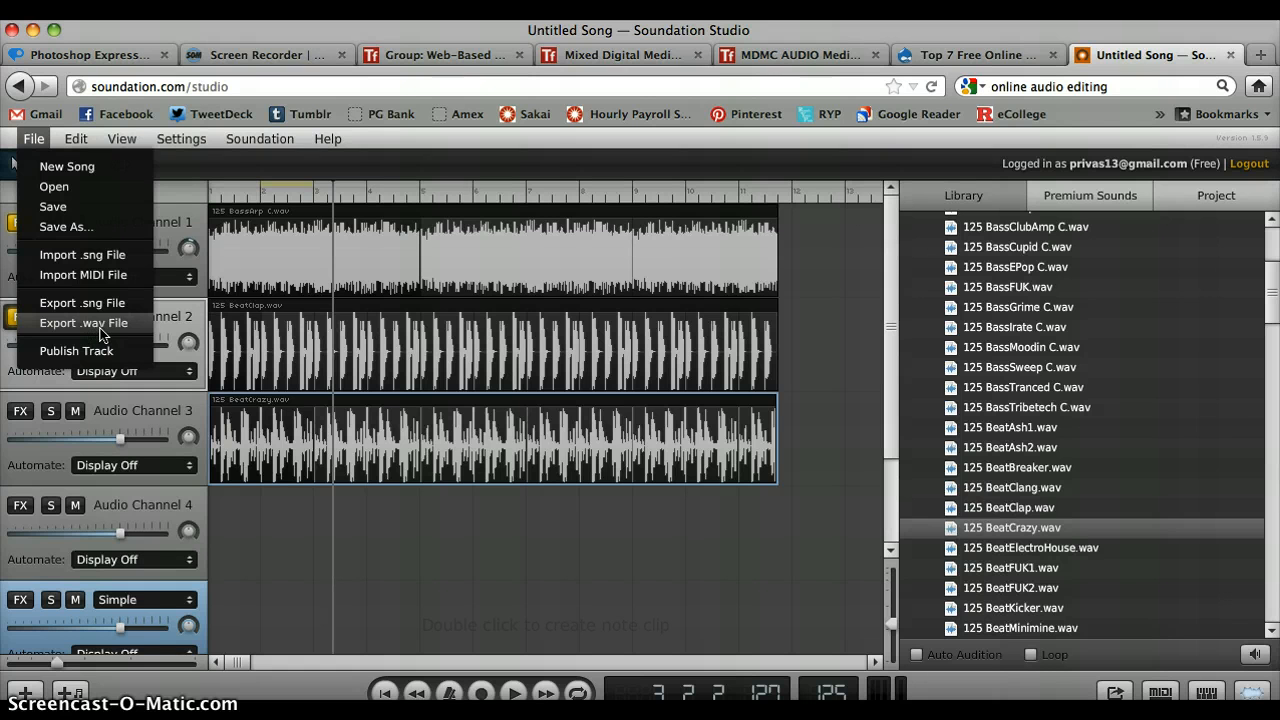
{"action": "left_click", "coordinate": [423, 443]}
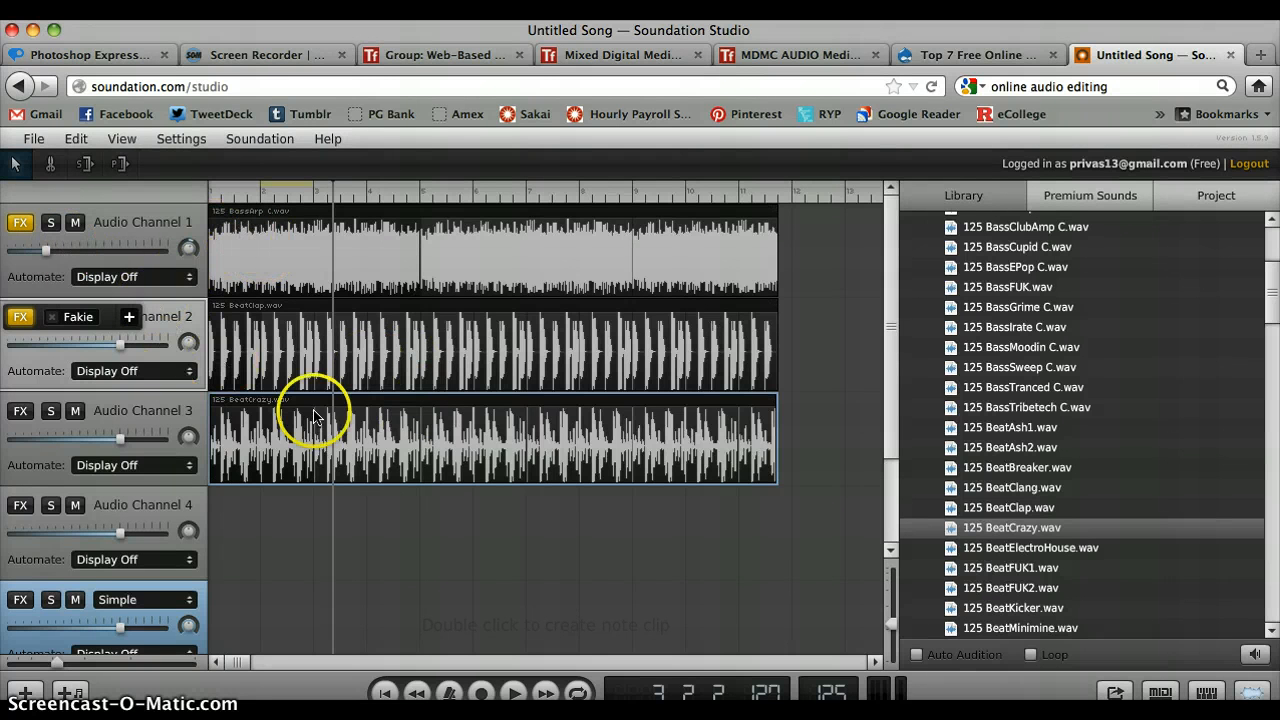
{"action": "scroll", "coordinate": [313, 417], "scroll_direction": "down", "scroll_amount": 3}
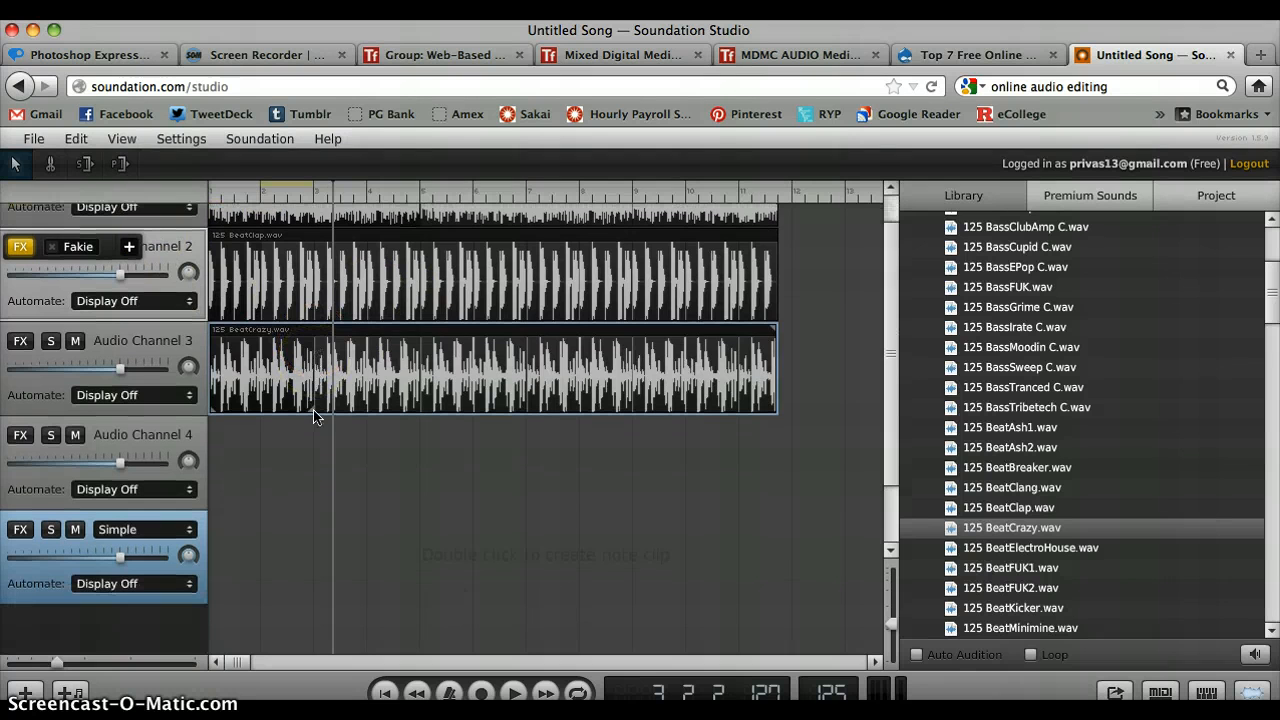
{"action": "scroll", "coordinate": [287, 424], "scroll_direction": "down", "scroll_amount": 6}
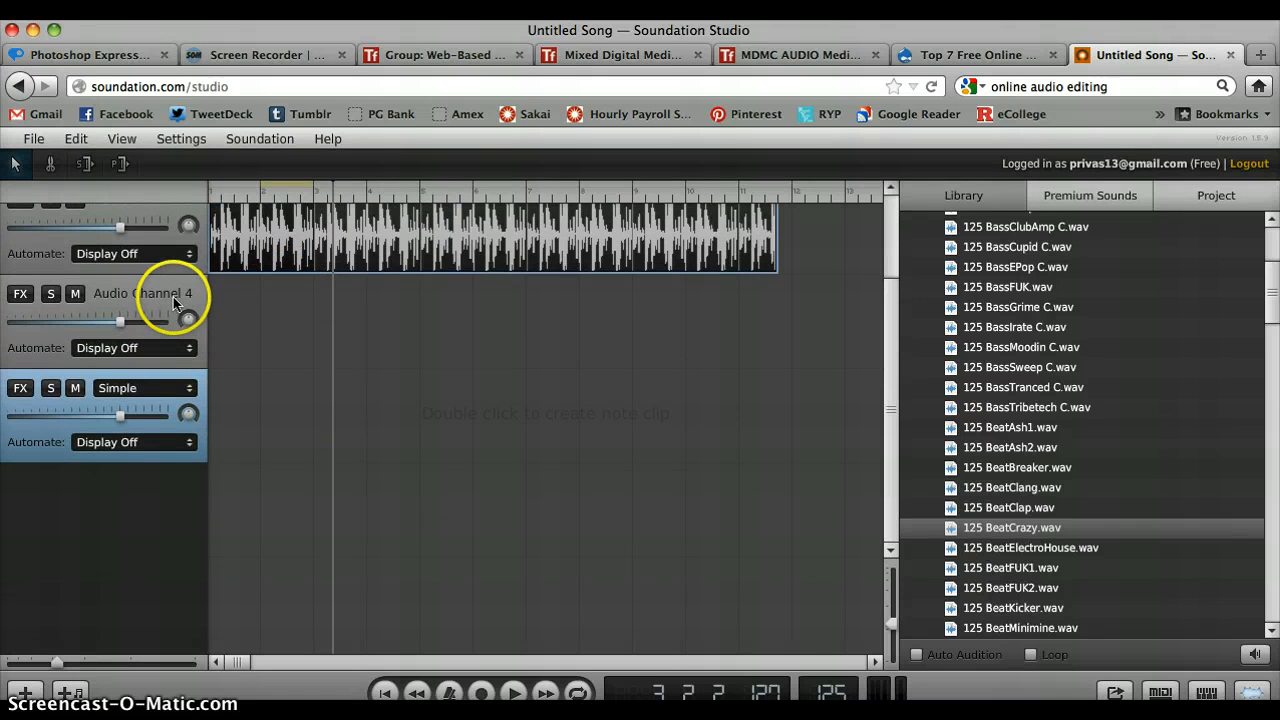
{"action": "scroll", "coordinate": [363, 389], "scroll_direction": "up", "scroll_amount": 9}
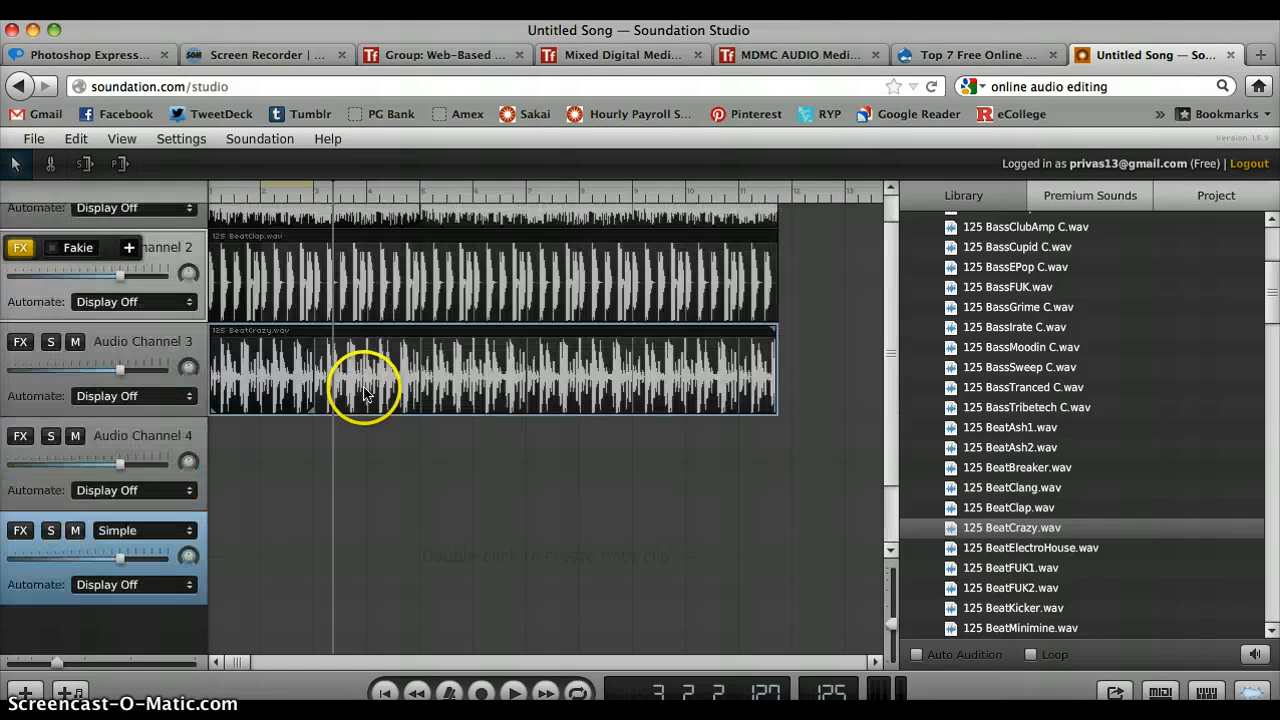
{"action": "left_click", "coordinate": [180, 139]}
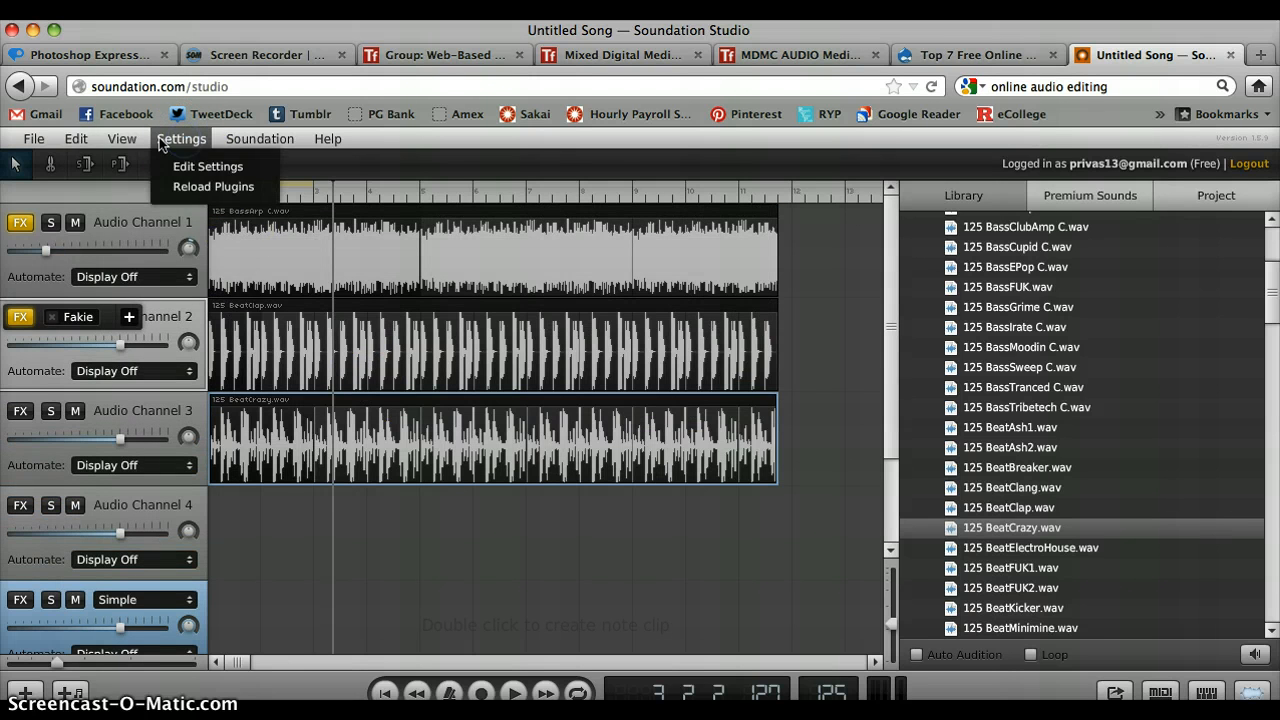
{"action": "mouse_move", "coordinate": [104, 146]}
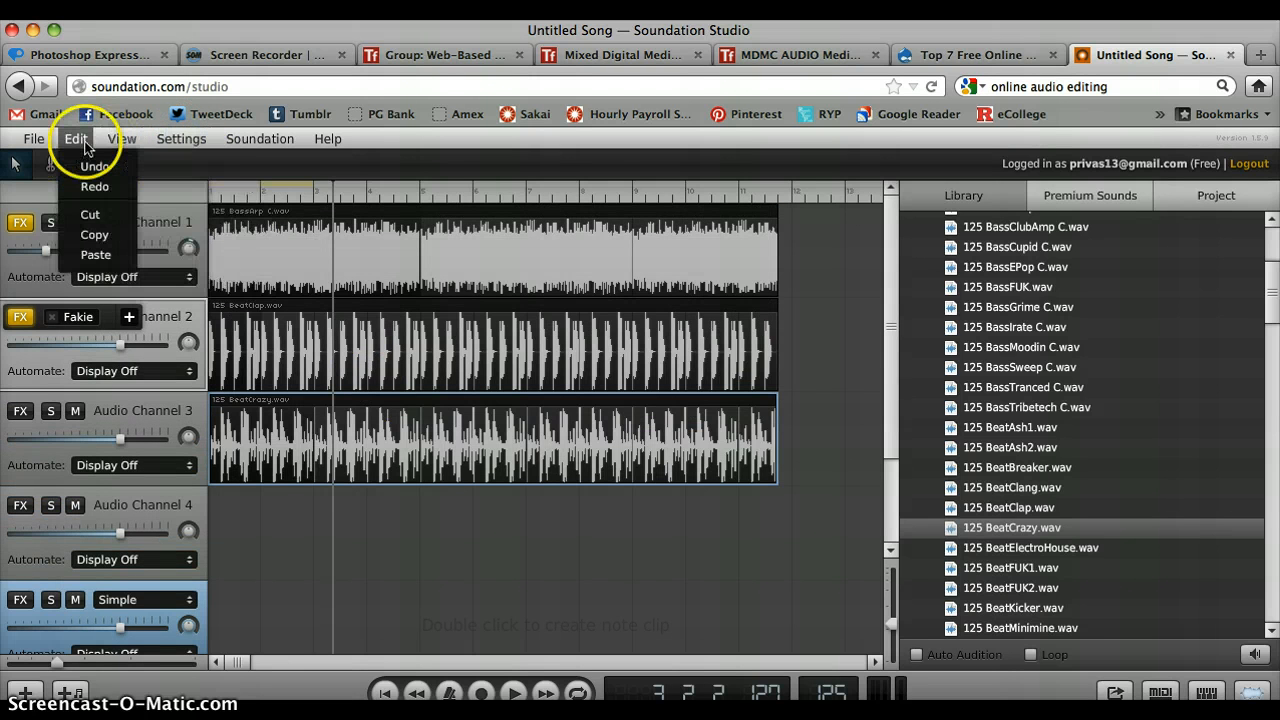
{"action": "left_click", "coordinate": [351, 266]}
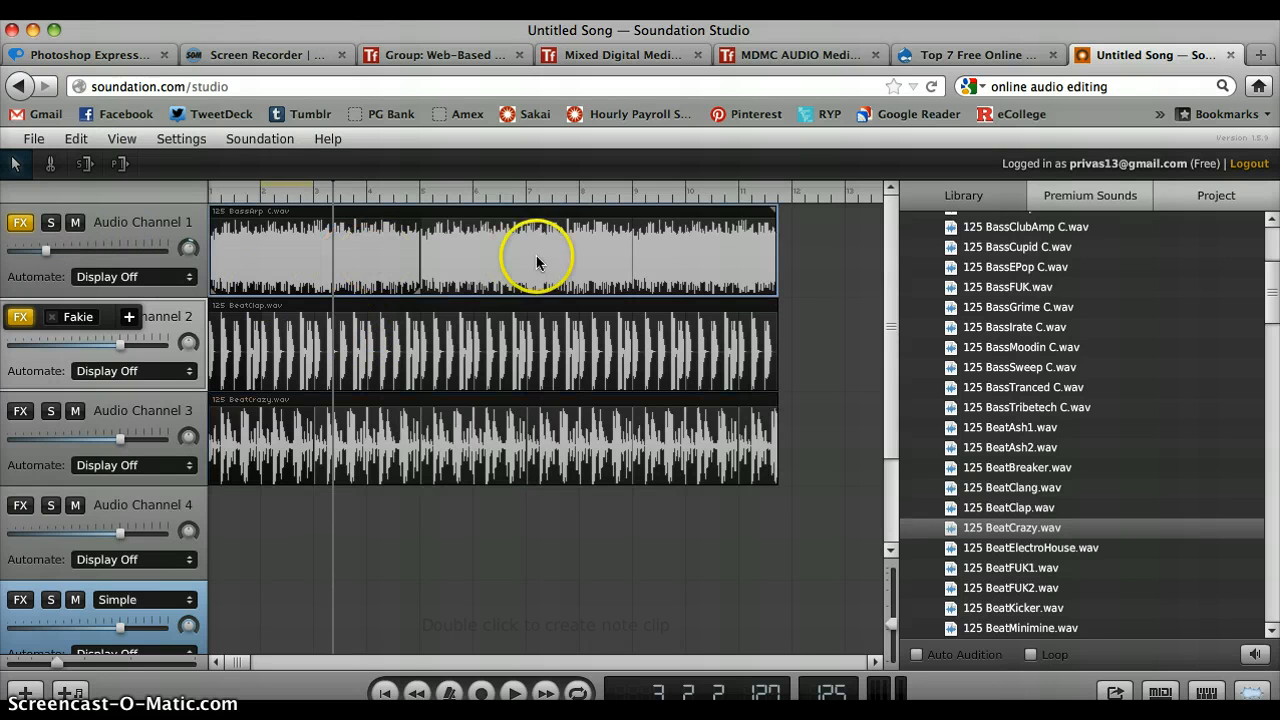
{"action": "left_click", "coordinate": [260, 139]}
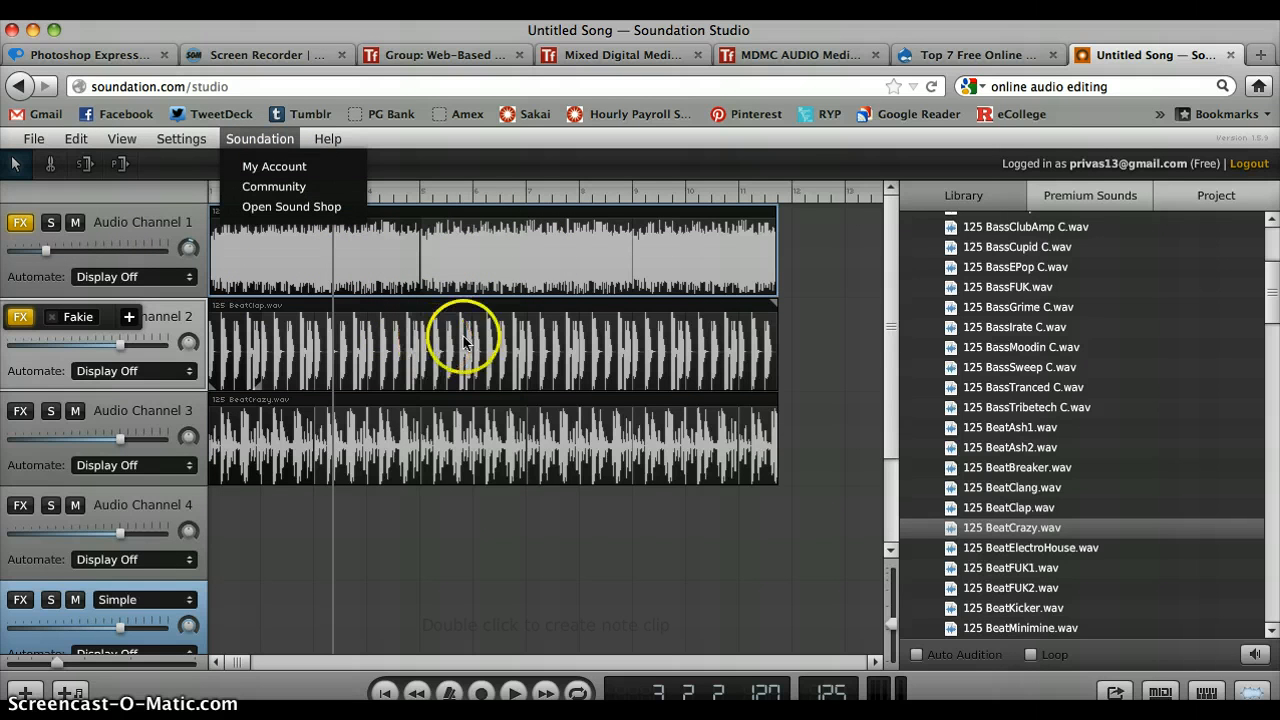
{"action": "scroll", "coordinate": [1116, 386], "scroll_direction": "down", "scroll_amount": 20}
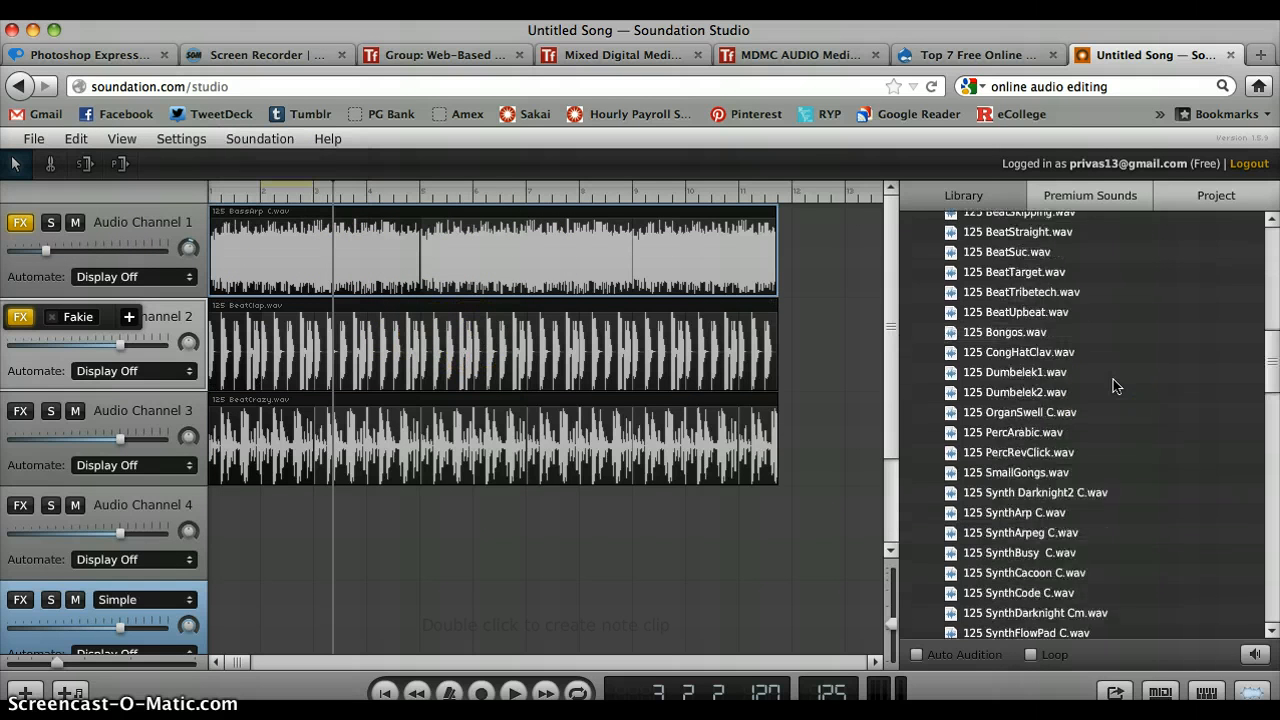
{"action": "scroll", "coordinate": [1113, 379], "scroll_direction": "down", "scroll_amount": 5}
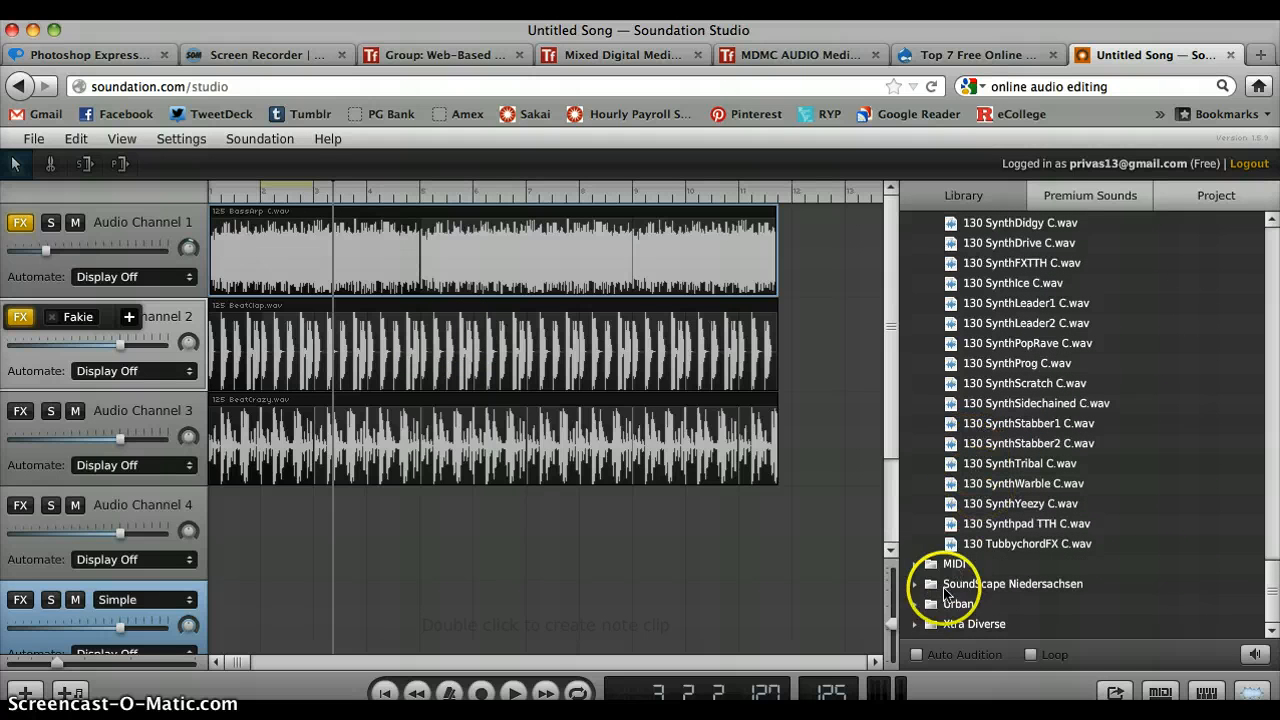
- Examine the 90 BPM loops in the library's Urban folder and the audio files used in the project
{"action": "left_click", "coordinate": [915, 605]}
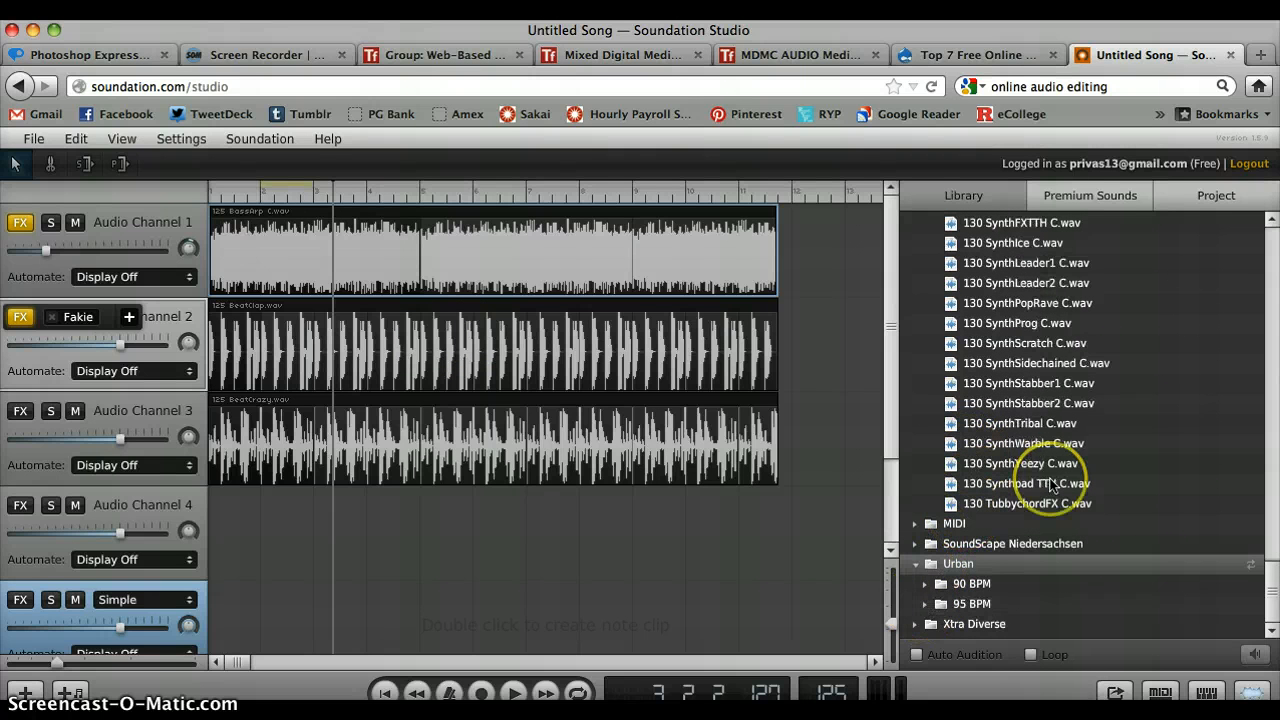
{"action": "left_click", "coordinate": [925, 585]}
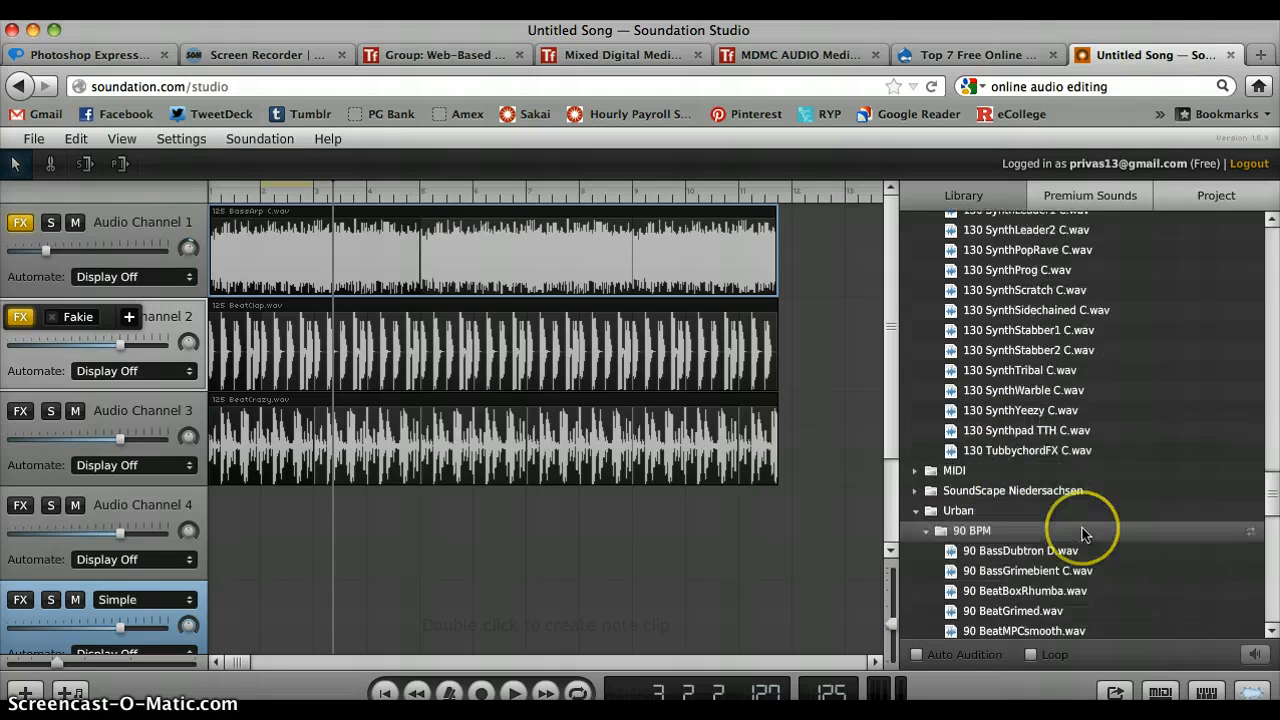
{"action": "scroll", "coordinate": [1086, 529], "scroll_direction": "down", "scroll_amount": 10}
{"action": "scroll", "coordinate": [1086, 534], "scroll_direction": "down", "scroll_amount": 5}
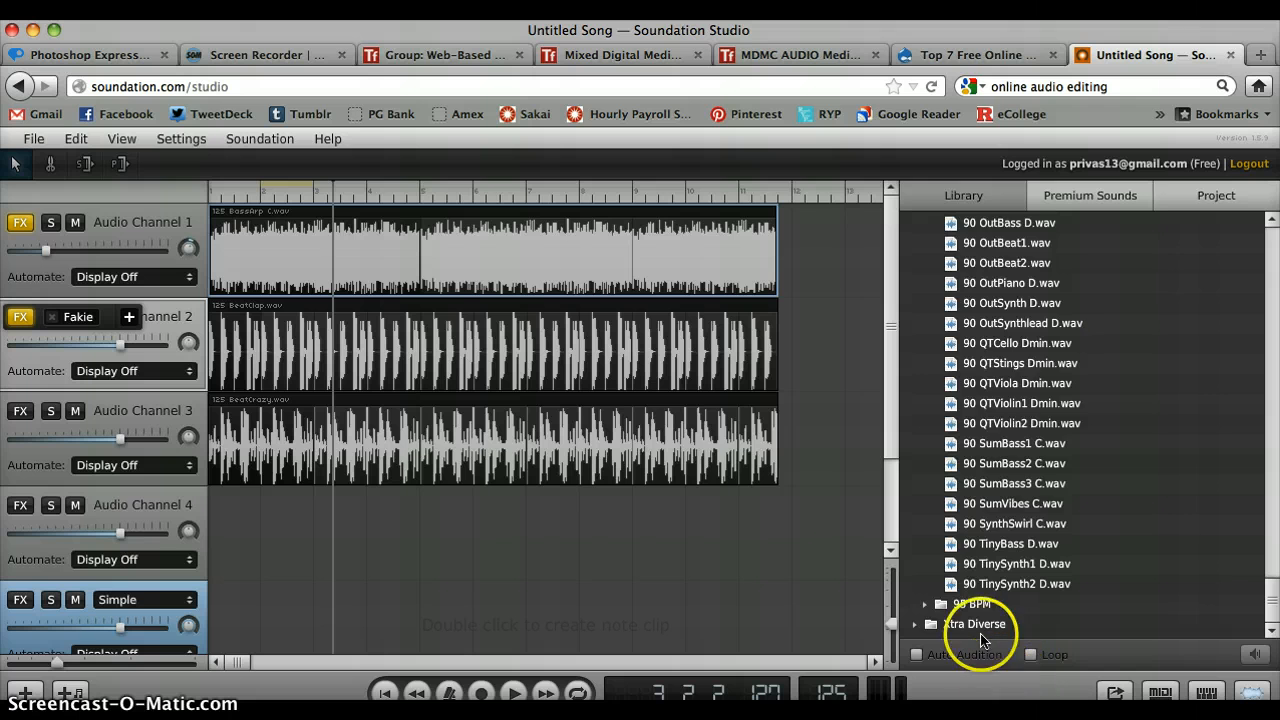
{"action": "left_click", "coordinate": [1208, 196]}
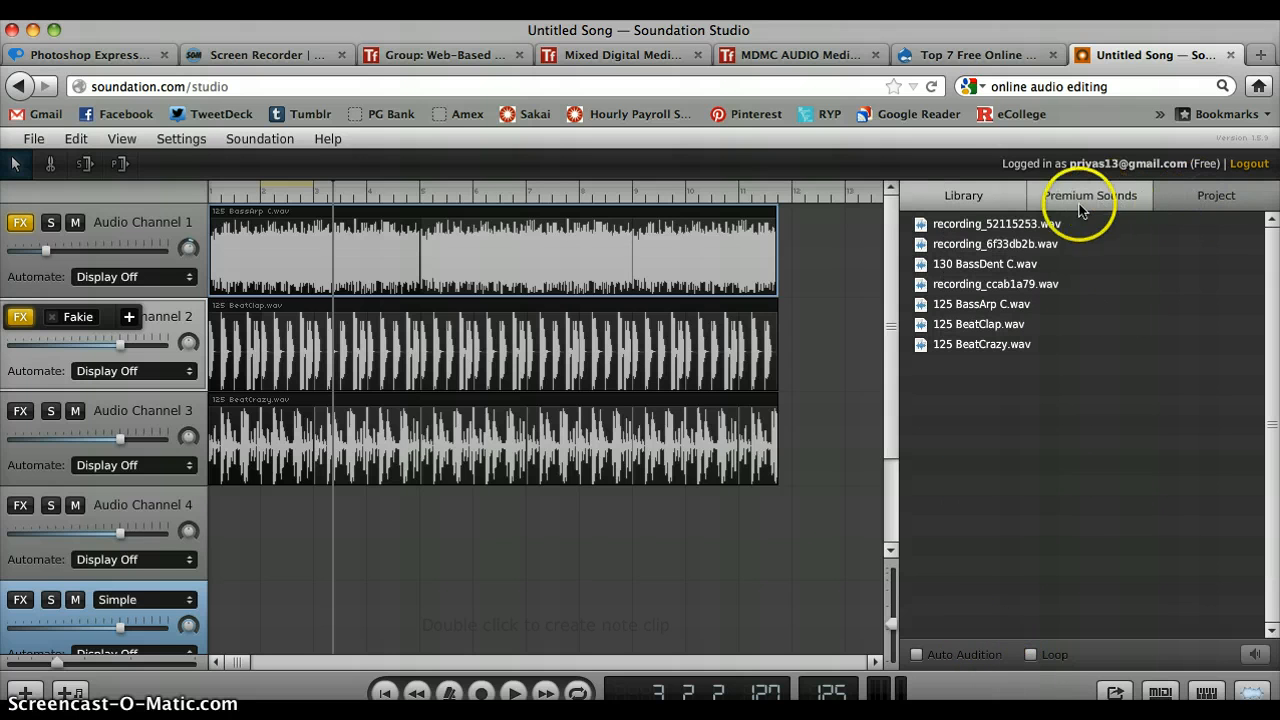
{"action": "left_click", "coordinate": [974, 195]}
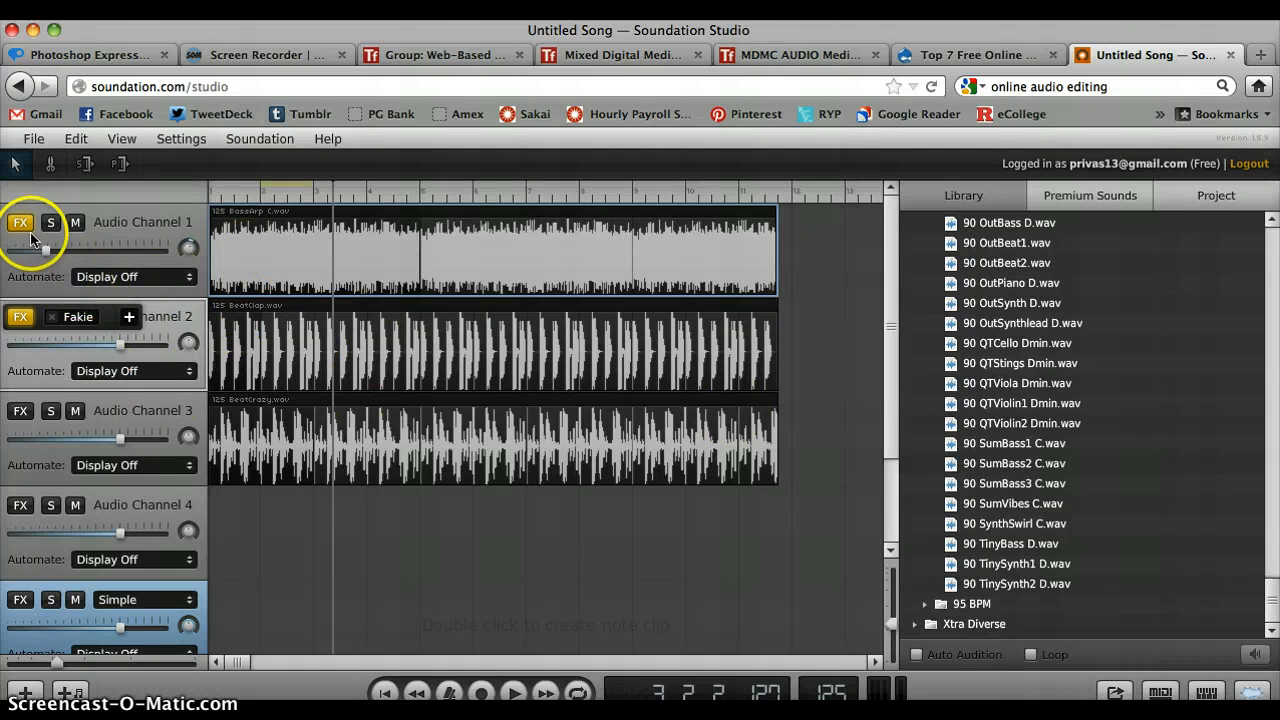
- Review the effects that can be added to Audio Channel 2 without adding one
{"action": "left_click", "coordinate": [129, 317]}
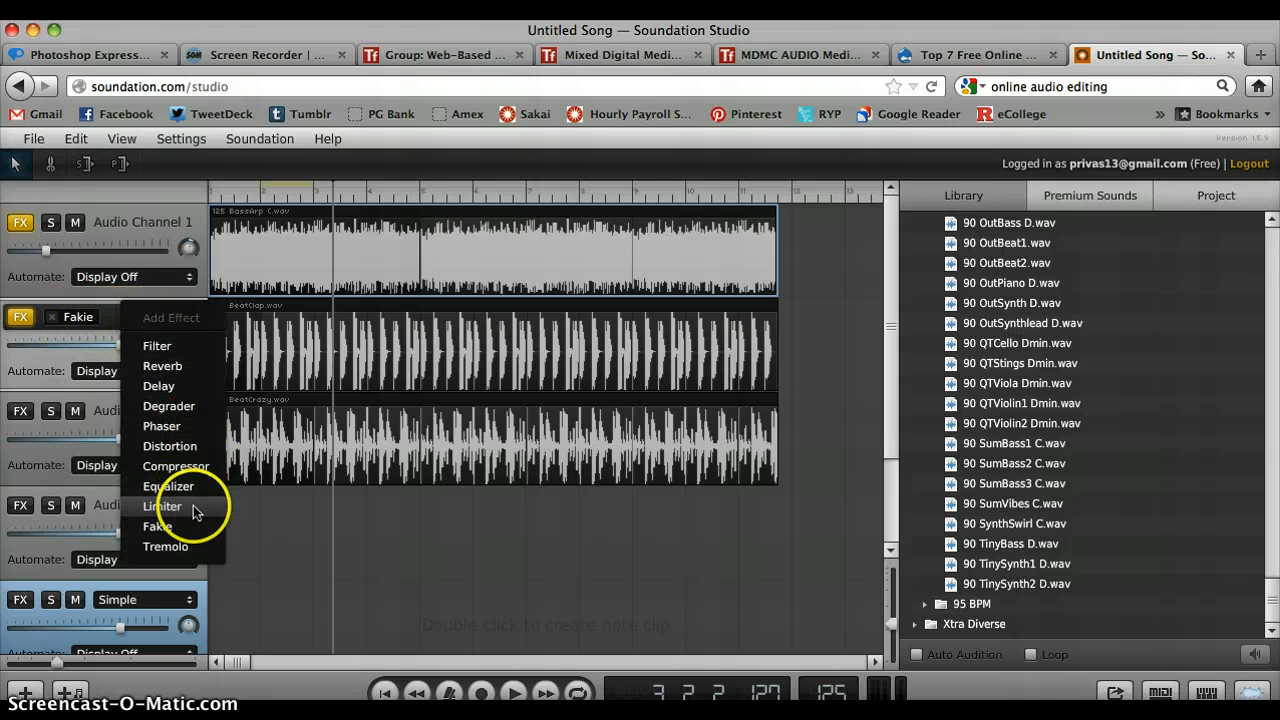
{"action": "left_click", "coordinate": [423, 364]}
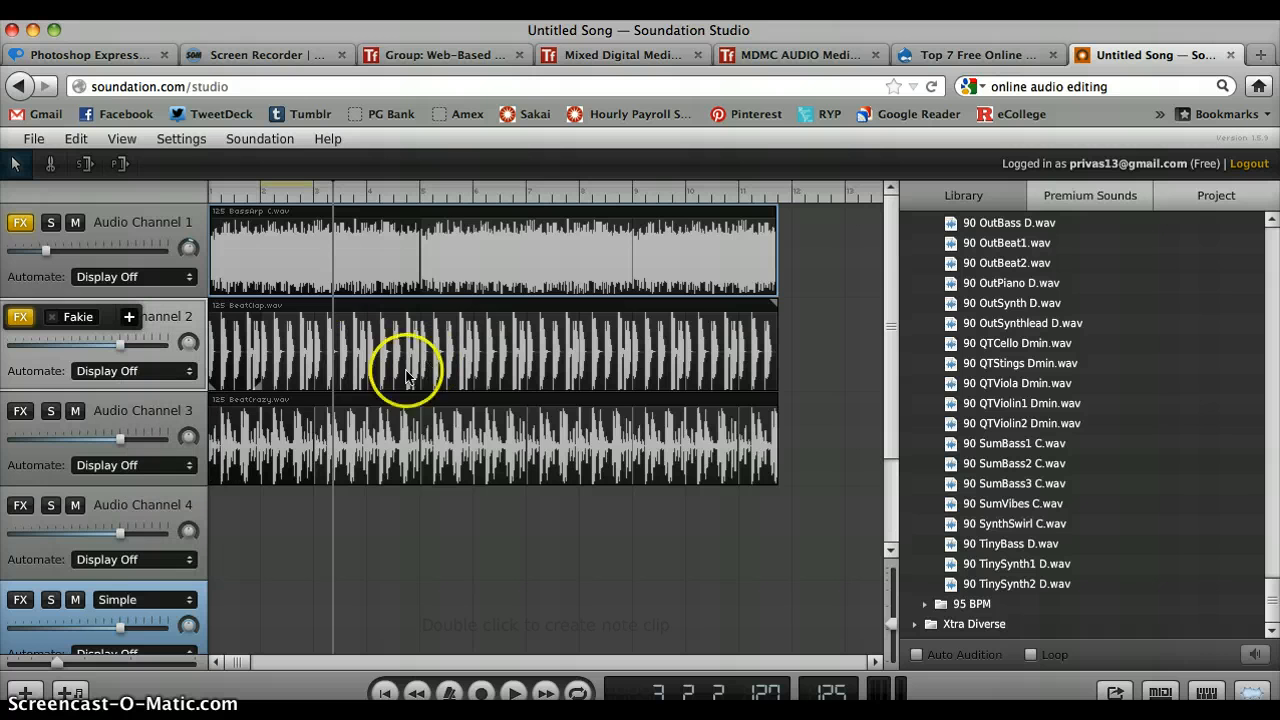